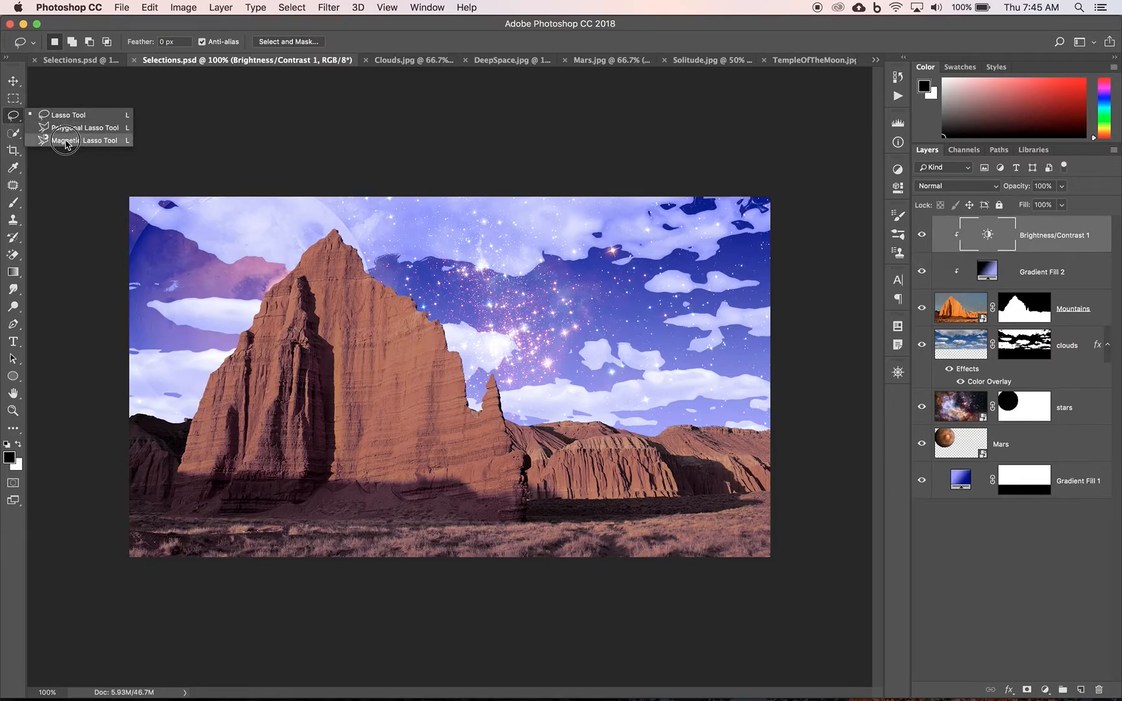
Step: In Solitude.jpg, loosely outline the hiker on the dune with the Lasso Tool and copy the selection to a new layer
{"action": "left_click", "coordinate": [15, 120]}
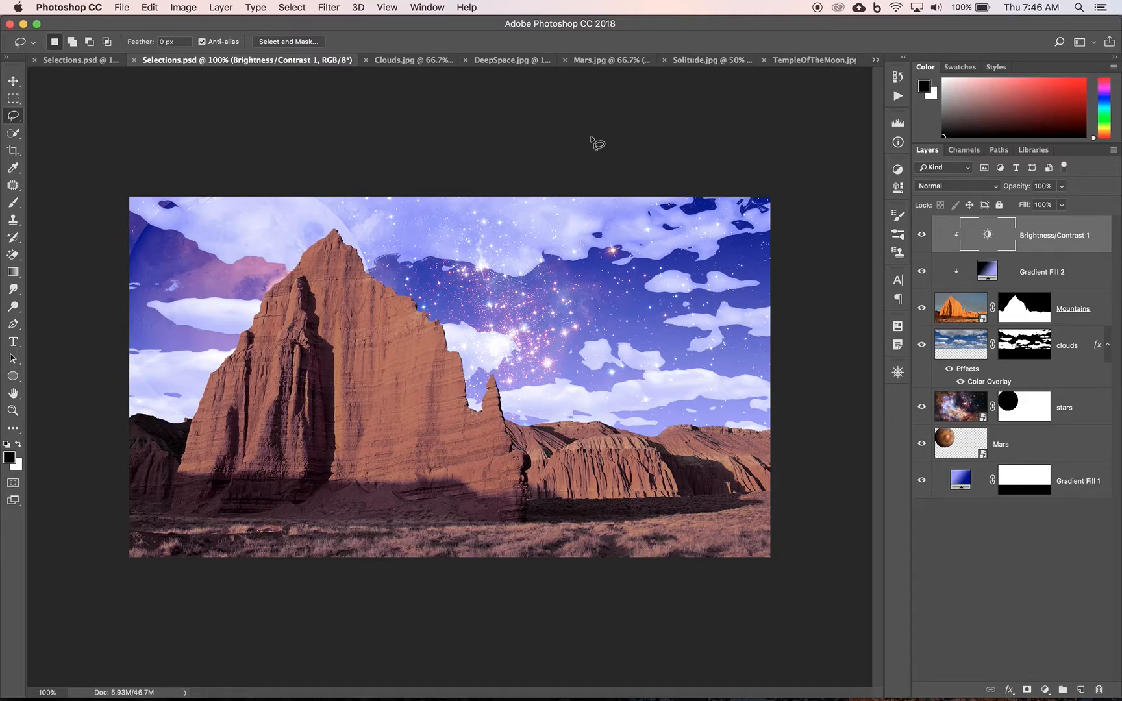
{"action": "left_click", "coordinate": [700, 63]}
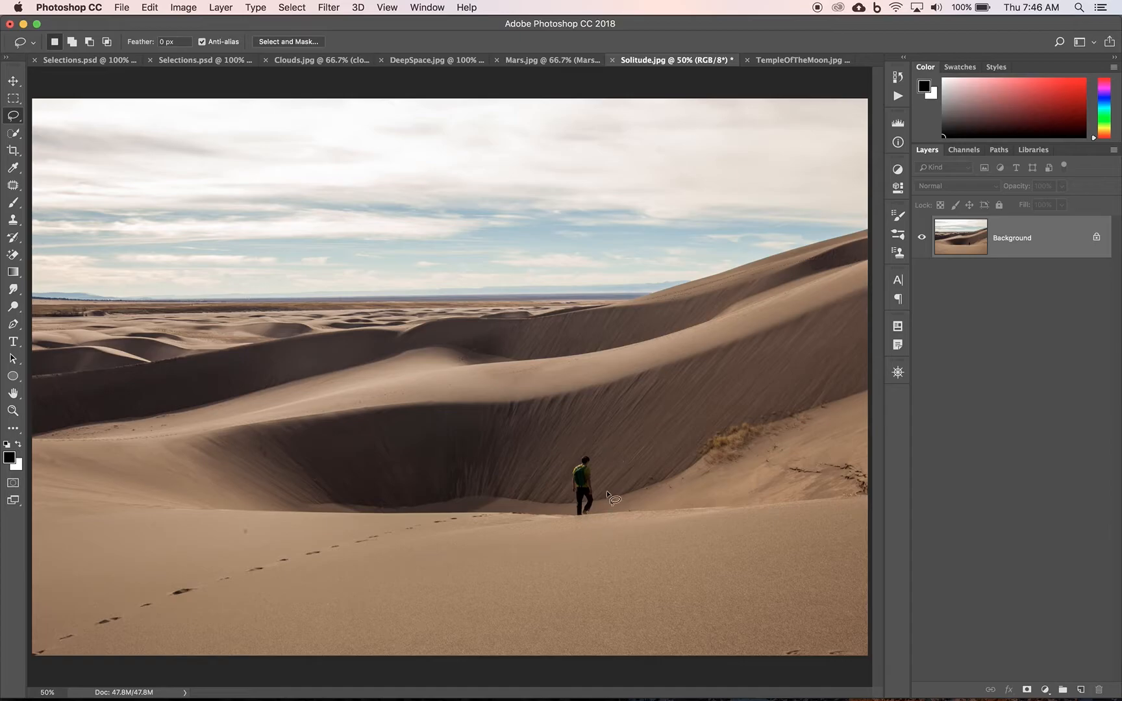
{"action": "mouse_move", "coordinate": [546, 537]}
{"action": "left_mouse_down"}
{"action": "mouse_move", "coordinate": [558, 442]}
{"action": "mouse_move", "coordinate": [603, 430]}
{"action": "mouse_move", "coordinate": [642, 473]}
{"action": "mouse_move", "coordinate": [627, 546]}
{"action": "mouse_move", "coordinate": [592, 556]}
{"action": "mouse_move", "coordinate": [546, 536]}
{"action": "left_mouse_up"}
{"action": "key", "text": "super+j"}
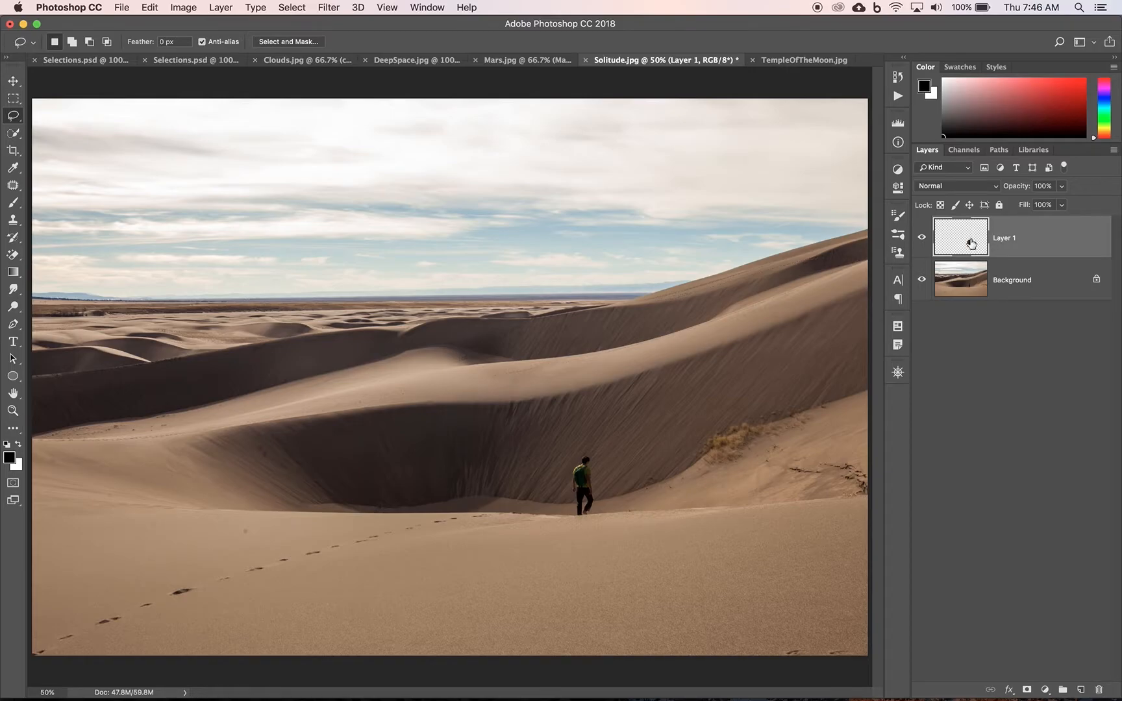
Step: Duplicate the new hiker layer into the Selections.psd document under the name Traveler
{"action": "right_click", "coordinate": [1049, 245]}
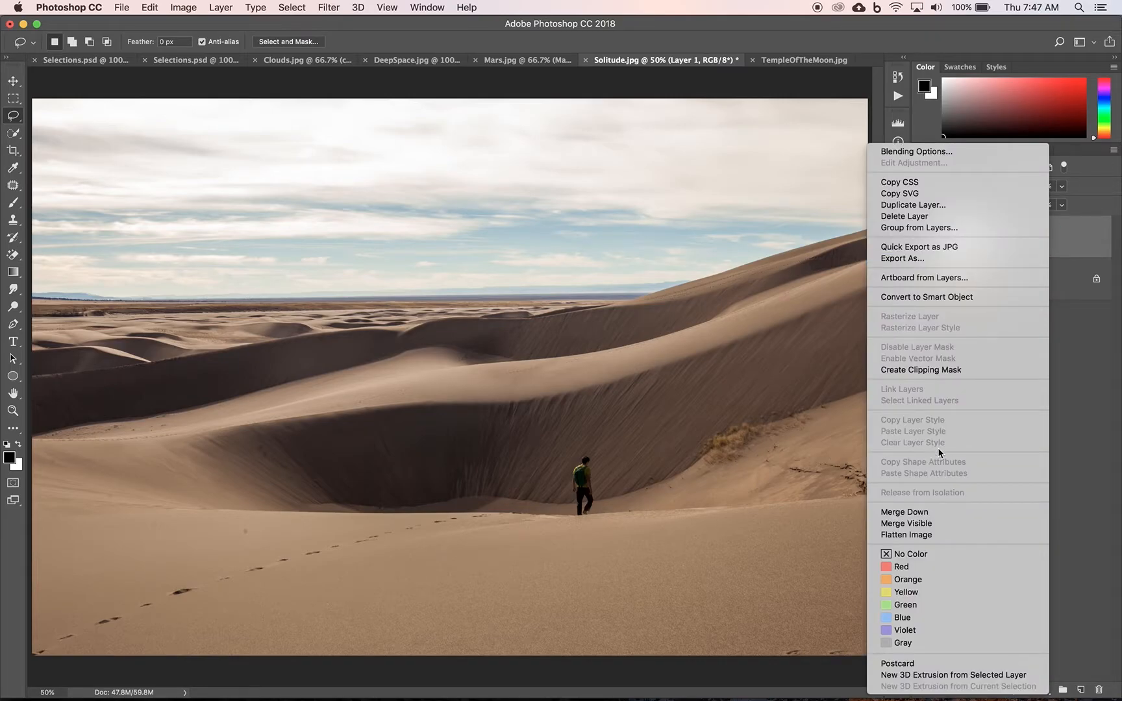
{"action": "left_click", "coordinate": [1081, 249]}
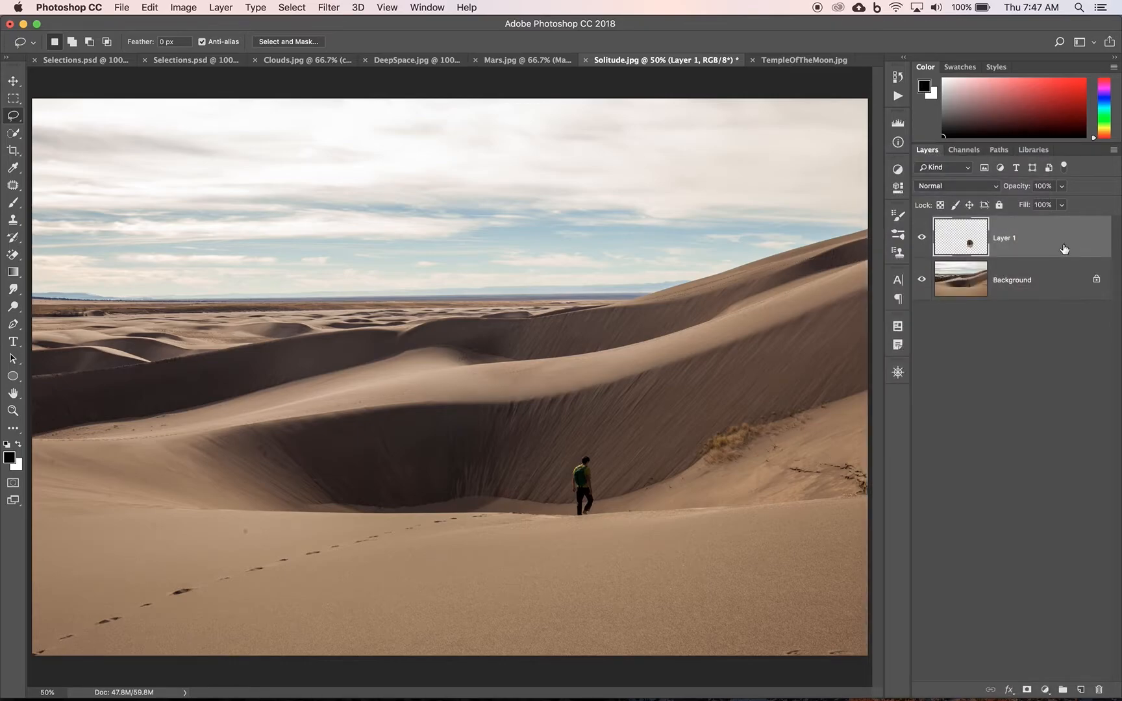
{"action": "right_click", "coordinate": [1068, 245]}
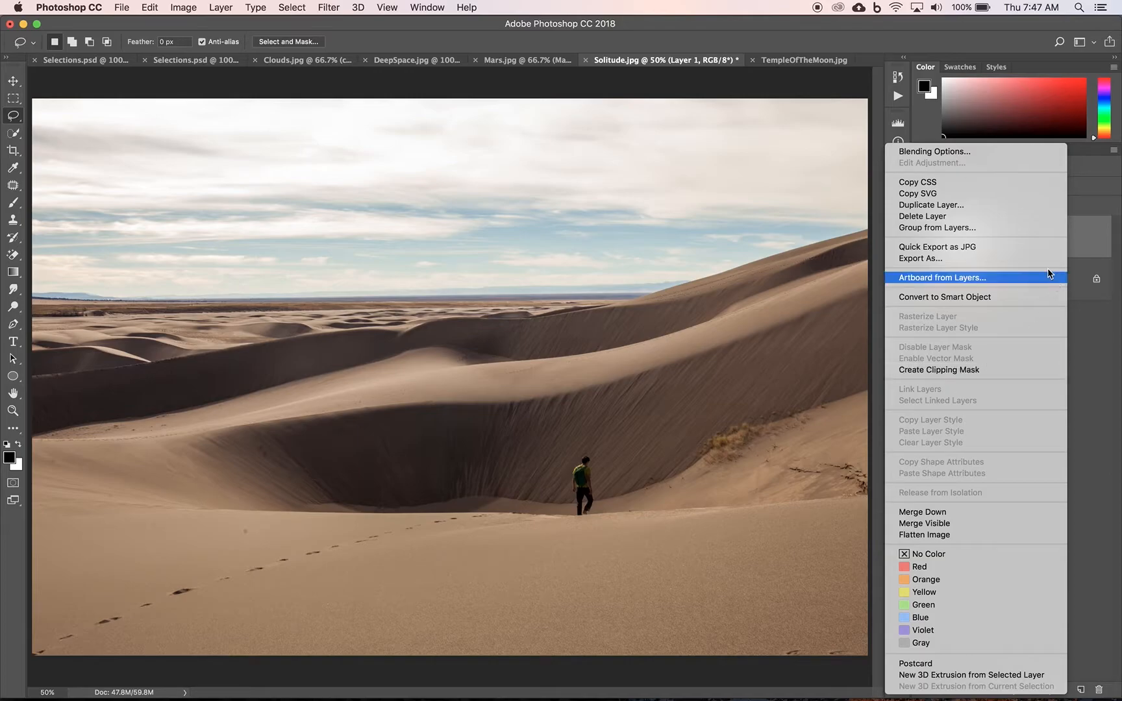
{"action": "left_click", "coordinate": [987, 211]}
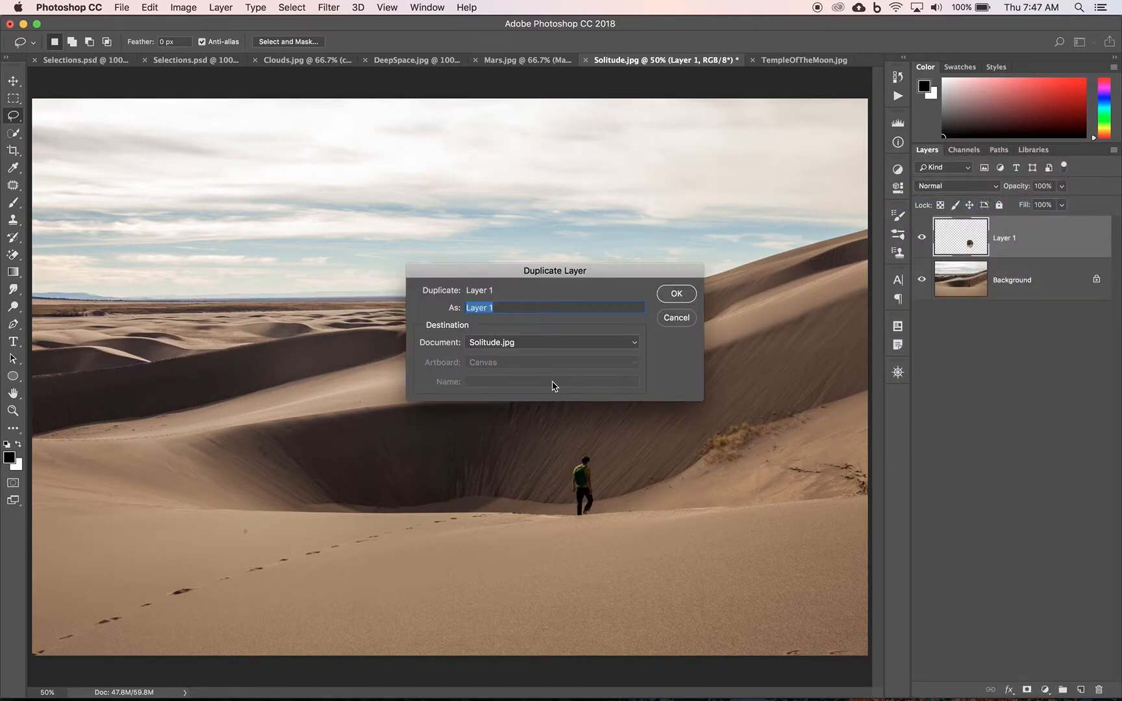
{"action": "type", "text": "Traveker"}
{"action": "key", "text": "BackSpace"}
{"action": "key", "text": "BackSpace"}
{"action": "left_click", "coordinate": [600, 342]}
{"action": "left_click", "coordinate": [540, 297]}
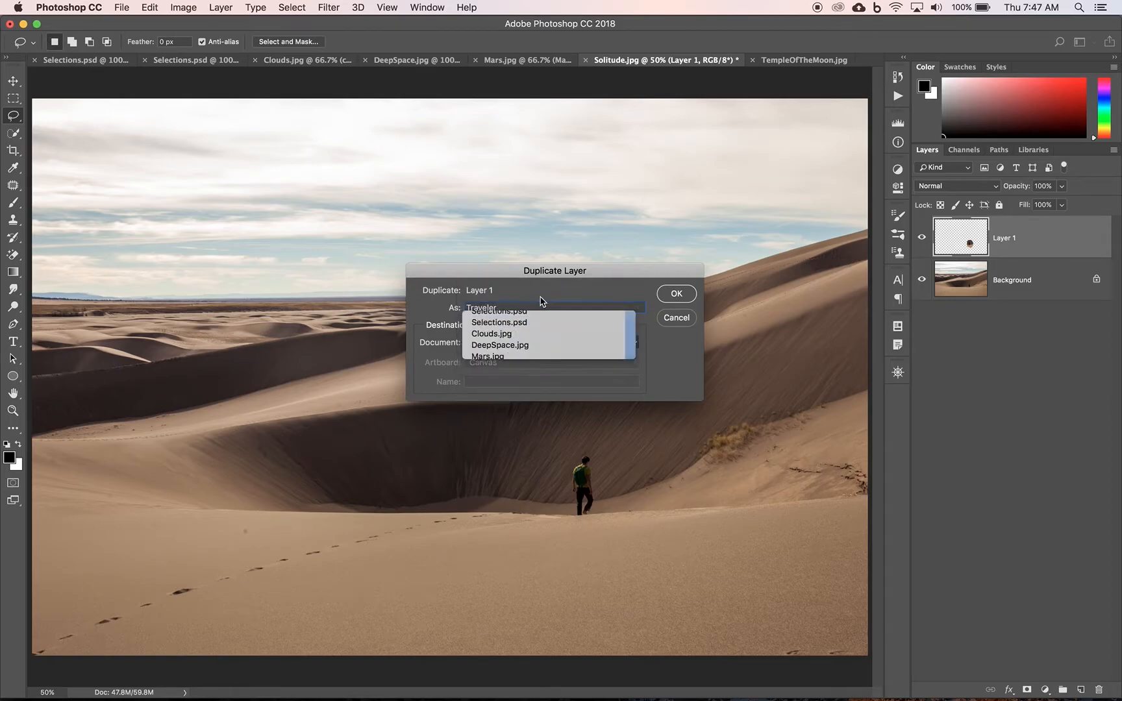
{"action": "left_click", "coordinate": [678, 296]}
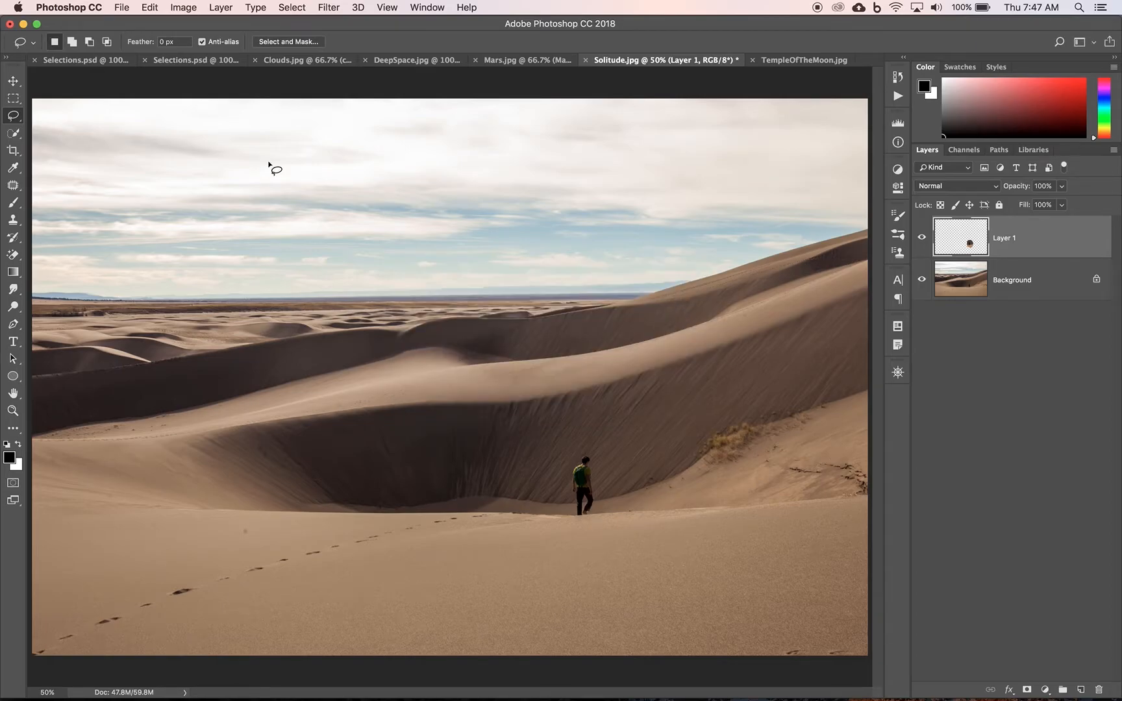
Step: In Selections.psd, move the Traveler layer onto the canvas in front of the large mountain and convert it to a smart object
{"action": "left_click", "coordinate": [191, 63]}
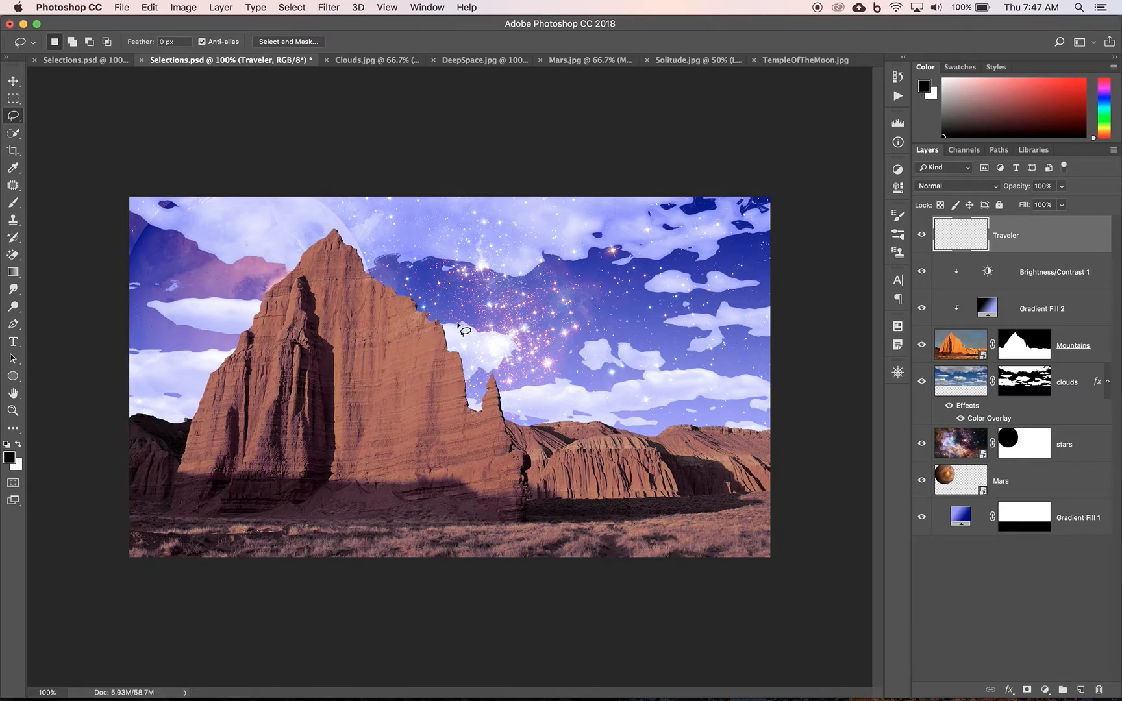
{"action": "key", "text": "super+minus"}
{"action": "key", "text": "super+minus"}
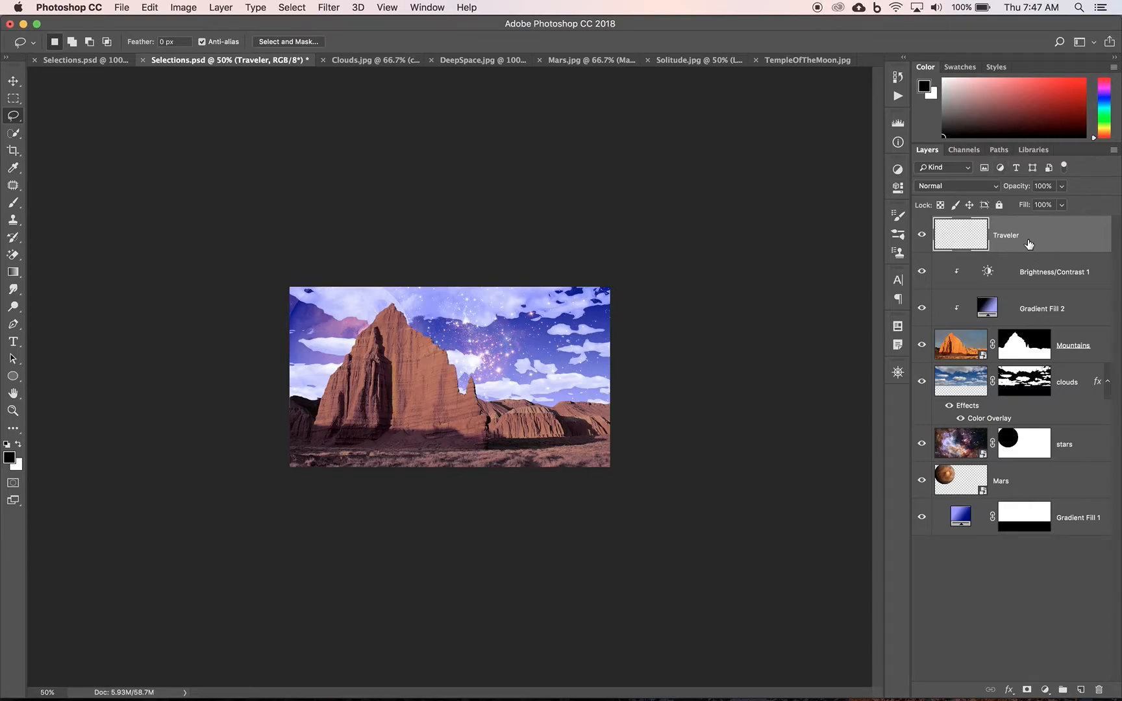
{"action": "key", "text": "super+t"}
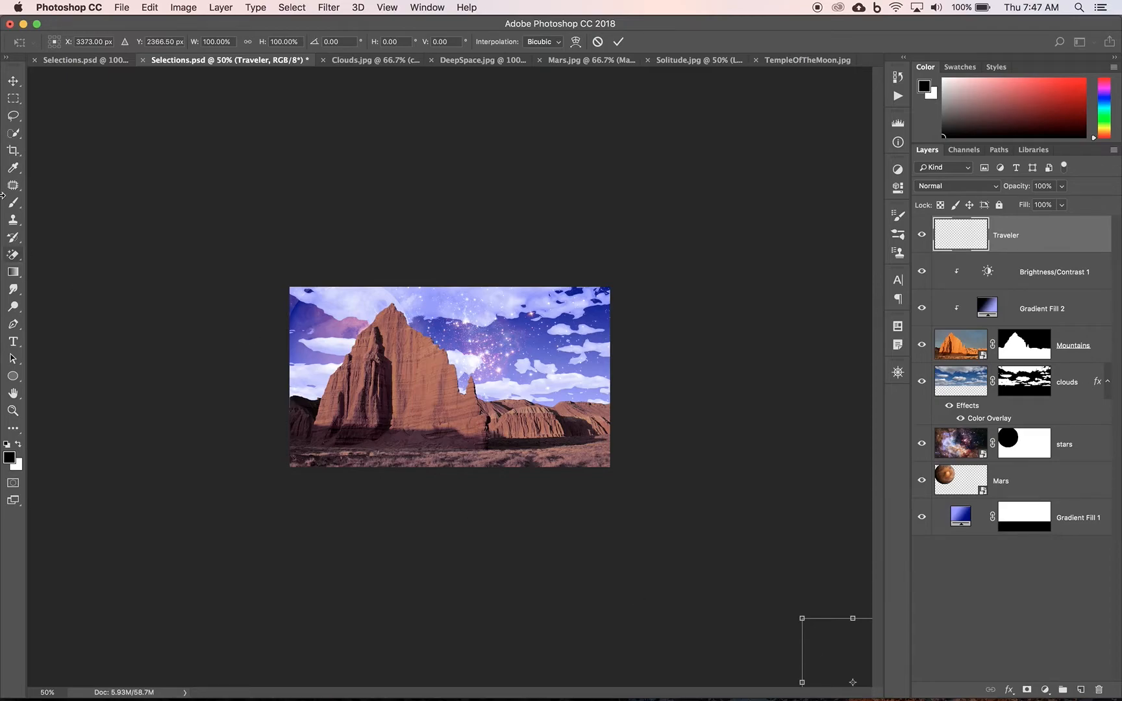
{"action": "left_click", "coordinate": [13, 87]}
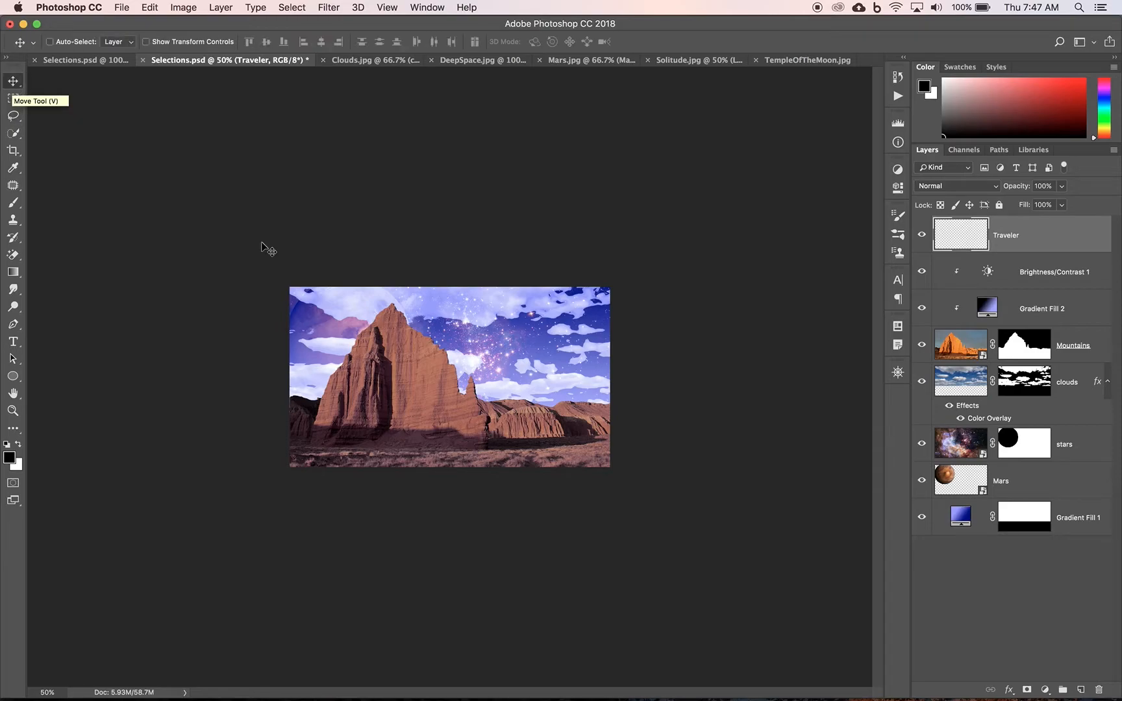
{"action": "left_click_drag", "start_coordinate": [819, 655], "coordinate": [360, 396]}
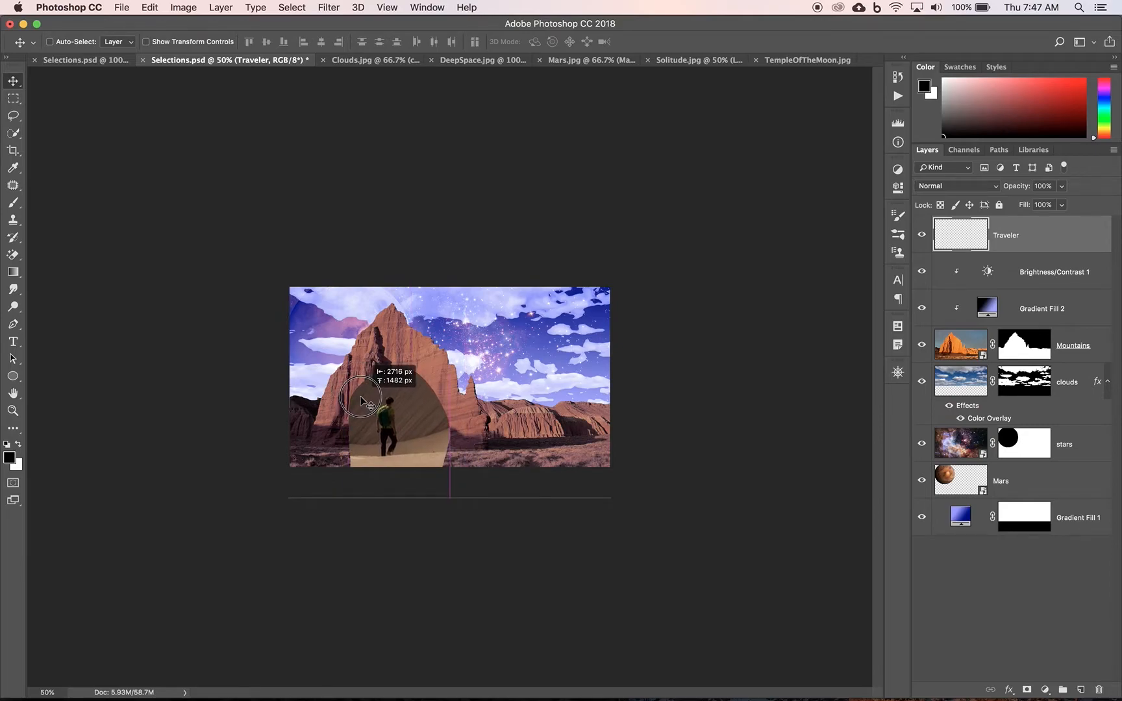
{"action": "left_click_drag", "start_coordinate": [360, 396], "coordinate": [361, 399]}
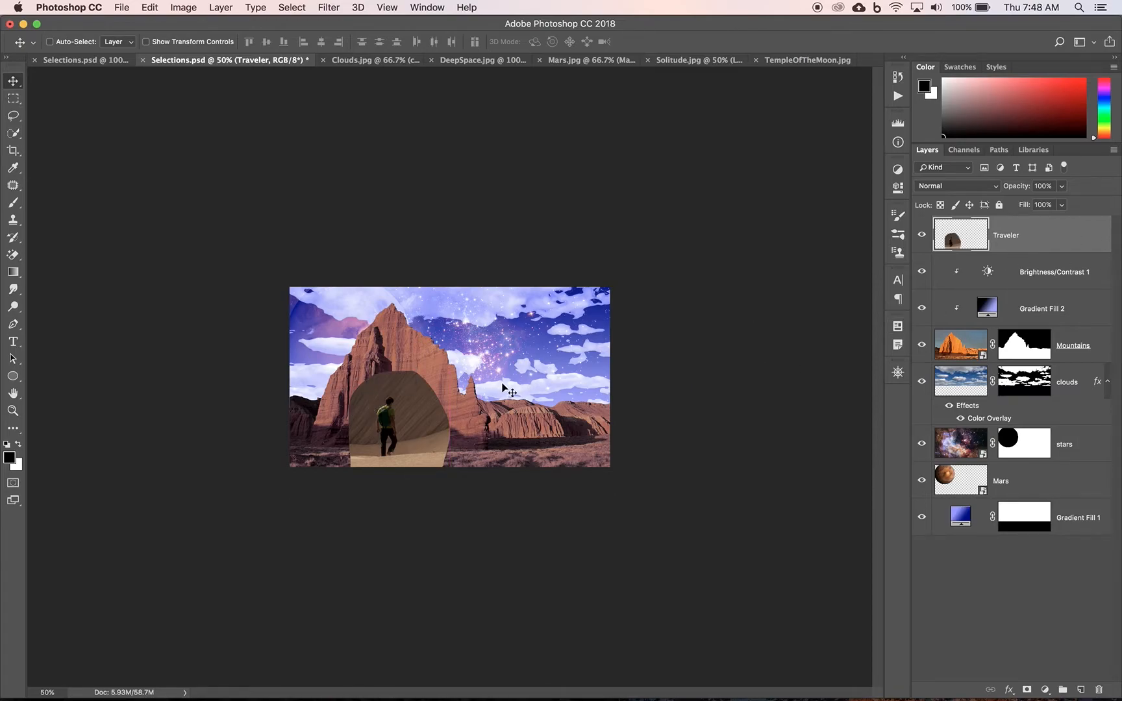
{"action": "right_click", "coordinate": [1064, 242]}
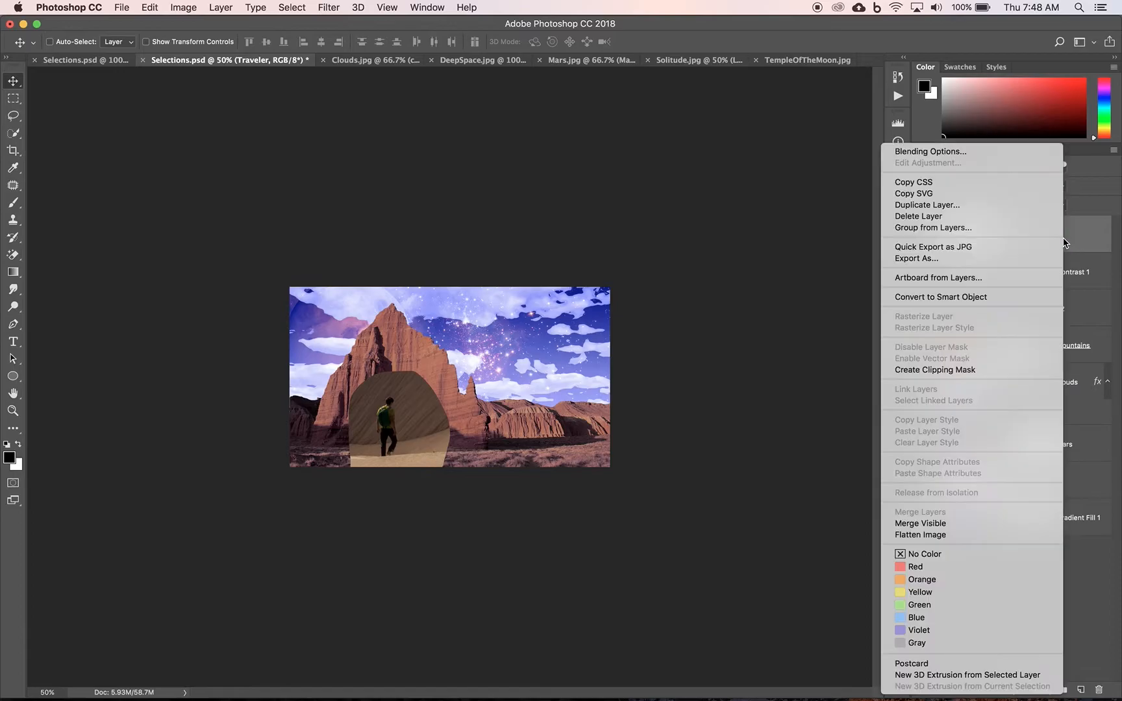
{"action": "left_click", "coordinate": [968, 298]}
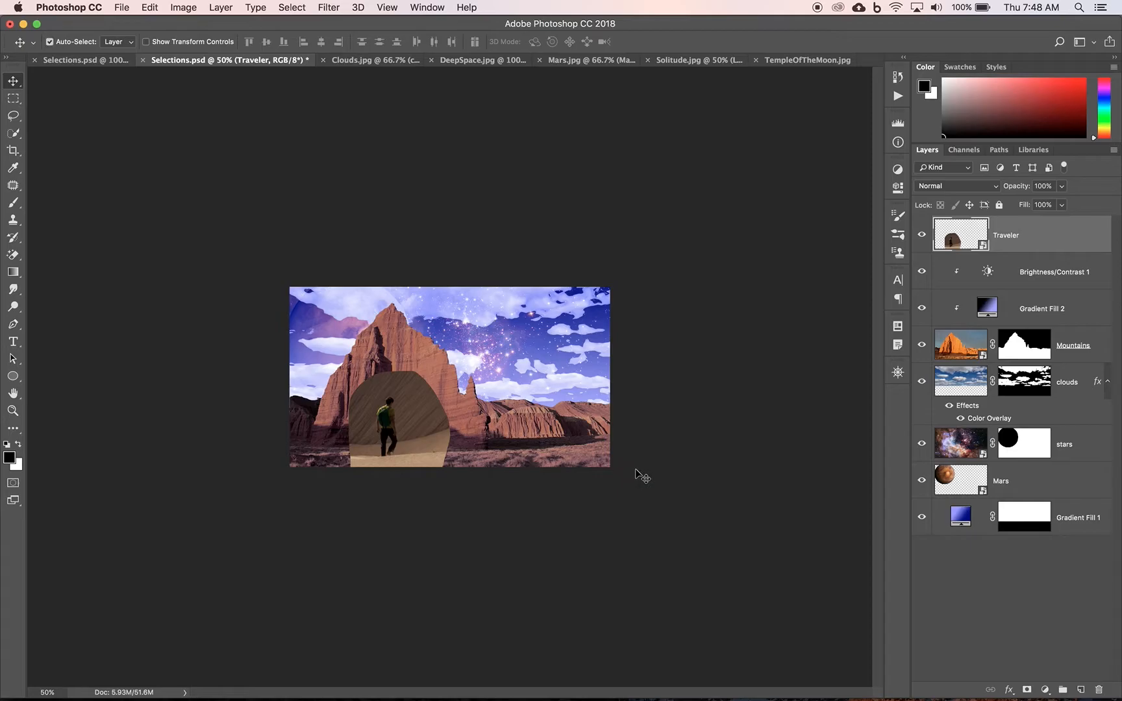
Step: Try drawing straight-edged selections near the traveler's shoulder and head with the Polygonal Lasso Tool, and deselect them
{"action": "key", "text": "super+1"}
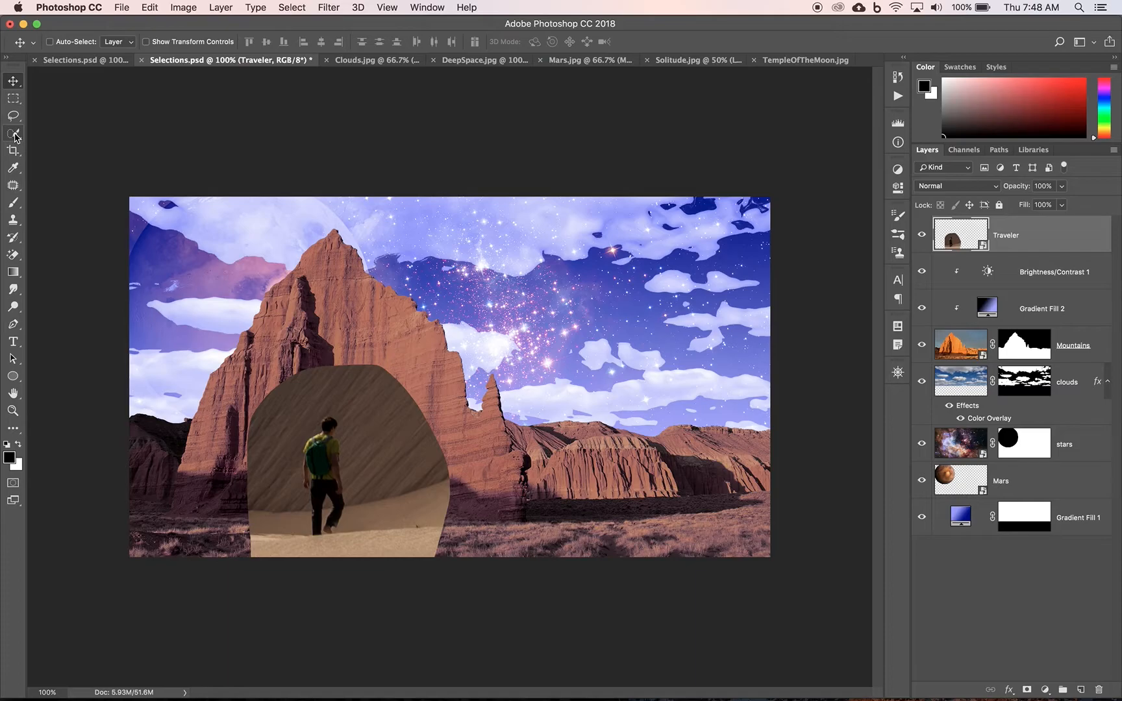
{"action": "left_click", "coordinate": [13, 411]}
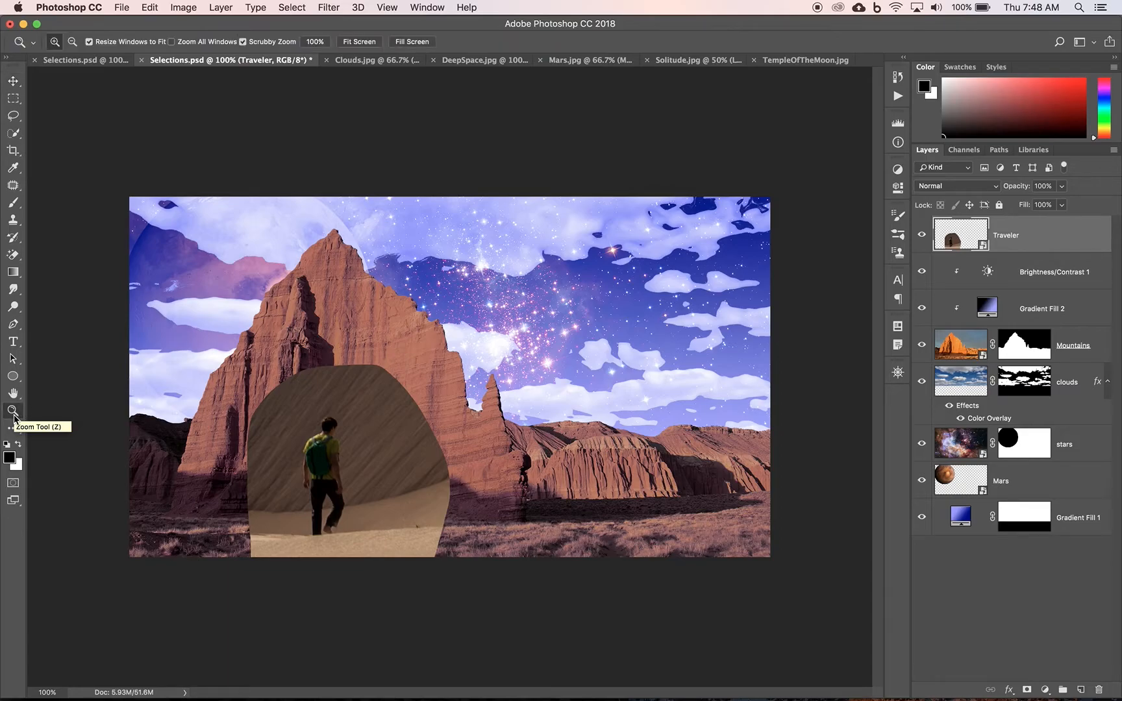
{"action": "left_click_drag", "start_coordinate": [291, 423], "coordinate": [351, 503]}
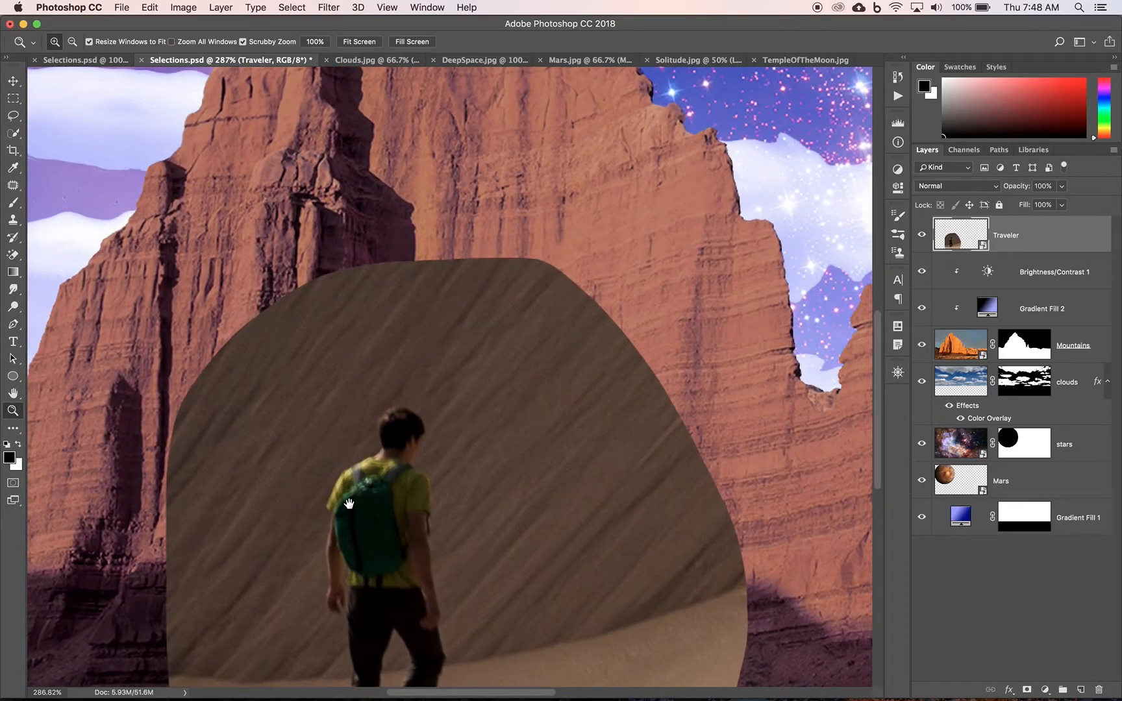
{"action": "scroll", "coordinate": [363, 518], "scroll_direction": "down", "scroll_amount": 5}
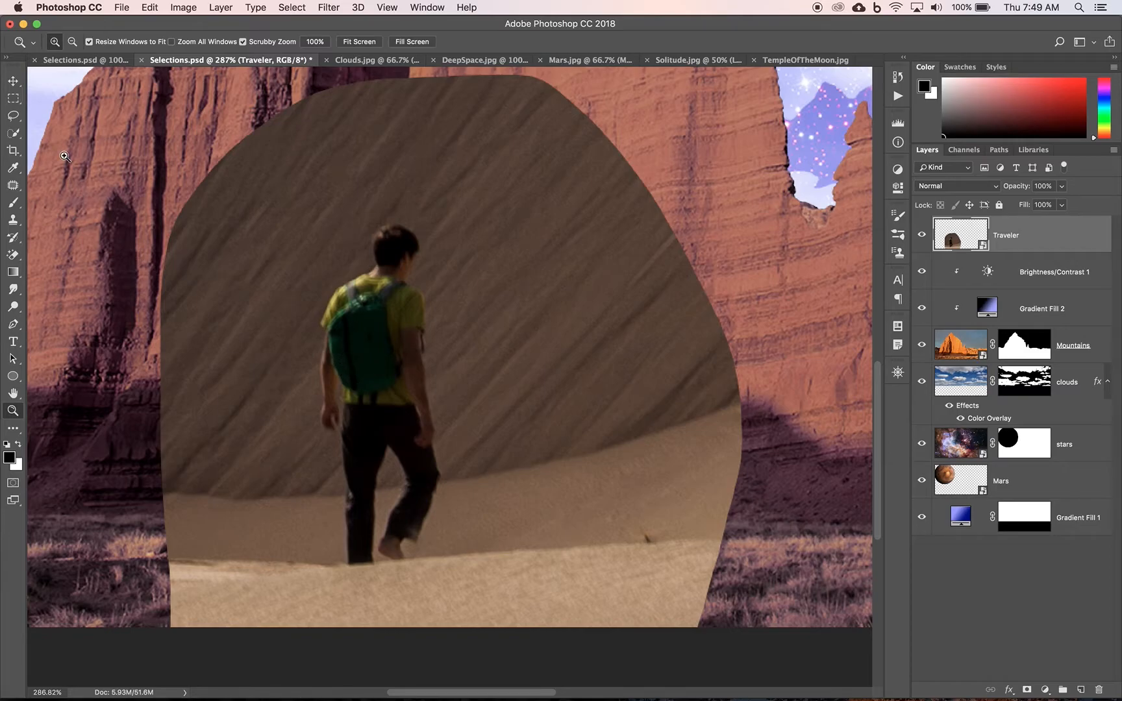
{"action": "left_click", "coordinate": [14, 117]}
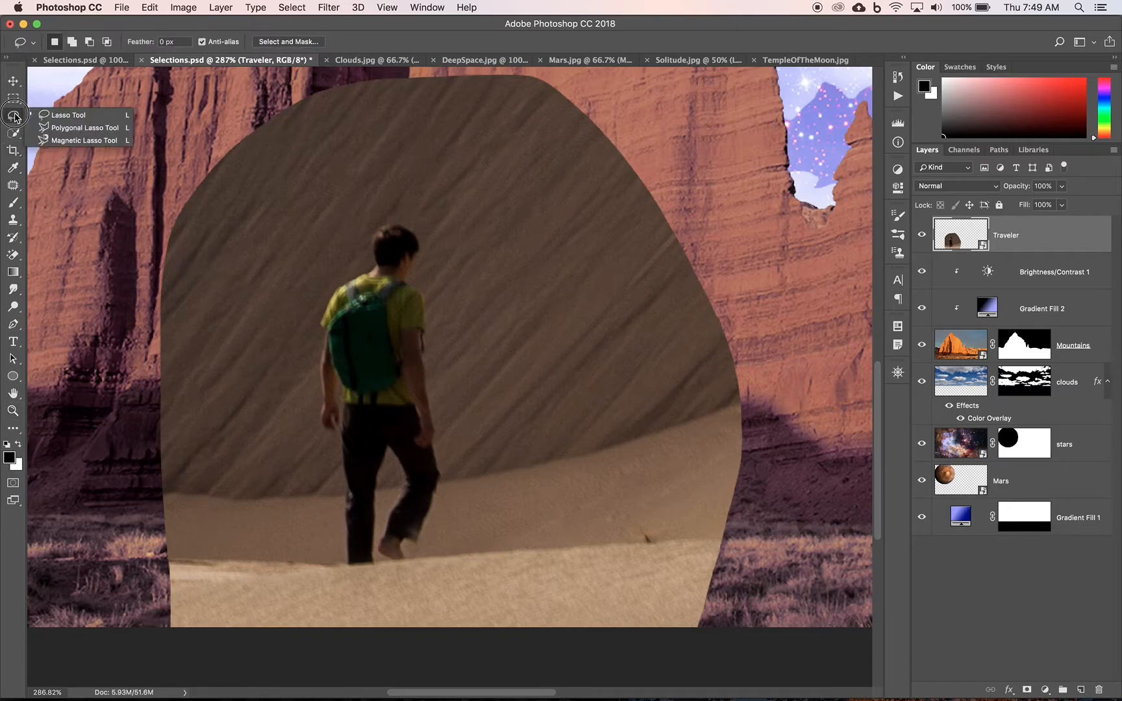
{"action": "left_click", "coordinate": [67, 128]}
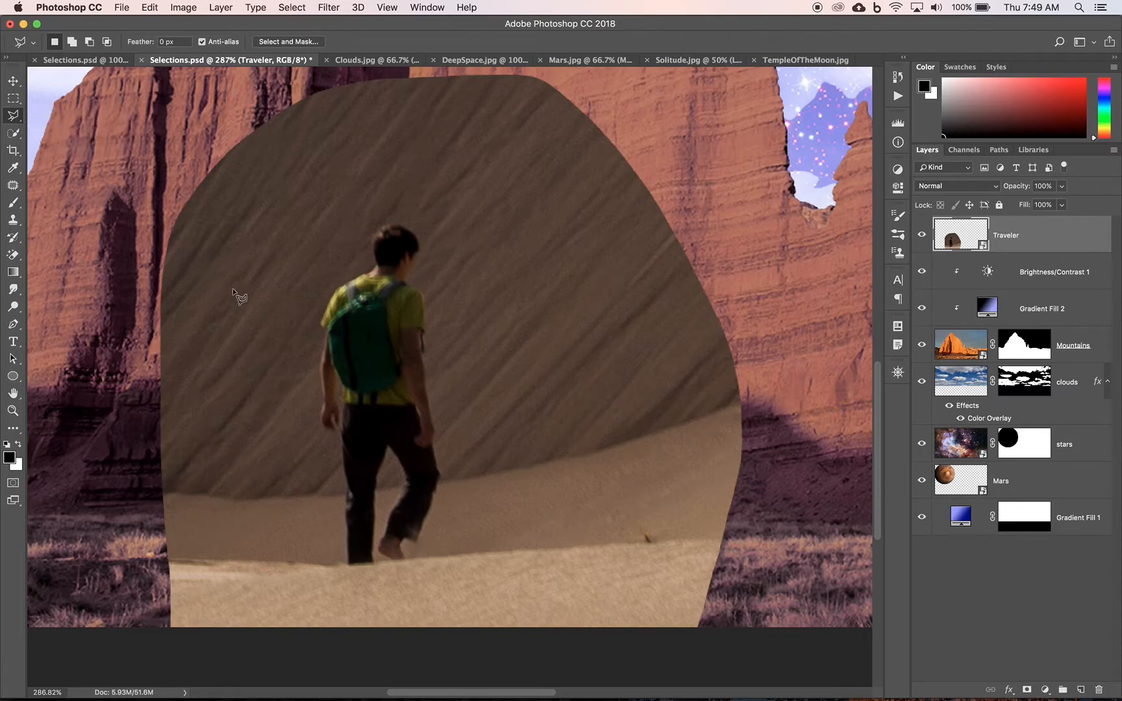
{"action": "left_click", "coordinate": [322, 326]}
{"action": "left_click", "coordinate": [335, 289]}
{"action": "left_click", "coordinate": [294, 276]}
{"action": "left_click", "coordinate": [294, 320]}
{"action": "left_click", "coordinate": [322, 326]}
{"action": "left_click", "coordinate": [264, 196]}
{"action": "left_click", "coordinate": [272, 230]}
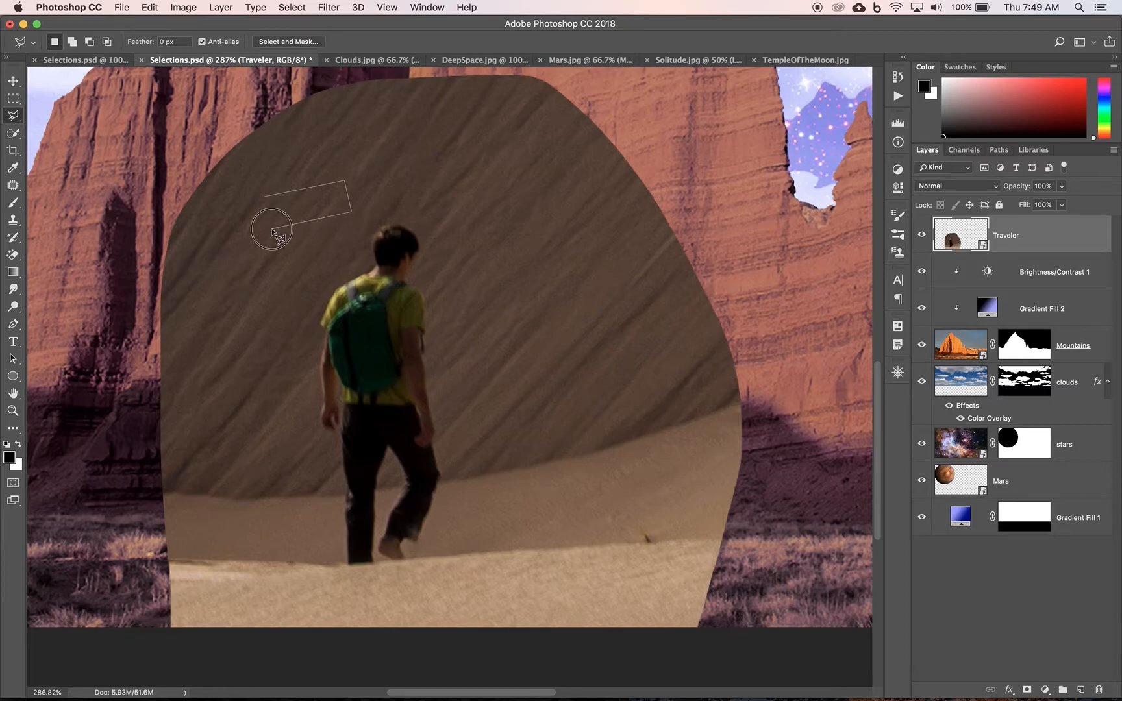
{"action": "left_click", "coordinate": [265, 197]}
{"action": "key", "text": "super+d"}
Step: Start outlining the traveler with the Magnetic Lasso Tool, from the left shoulder around the head and neck to the right shoulder
{"action": "left_click", "coordinate": [13, 116]}
{"action": "left_click", "coordinate": [58, 140]}
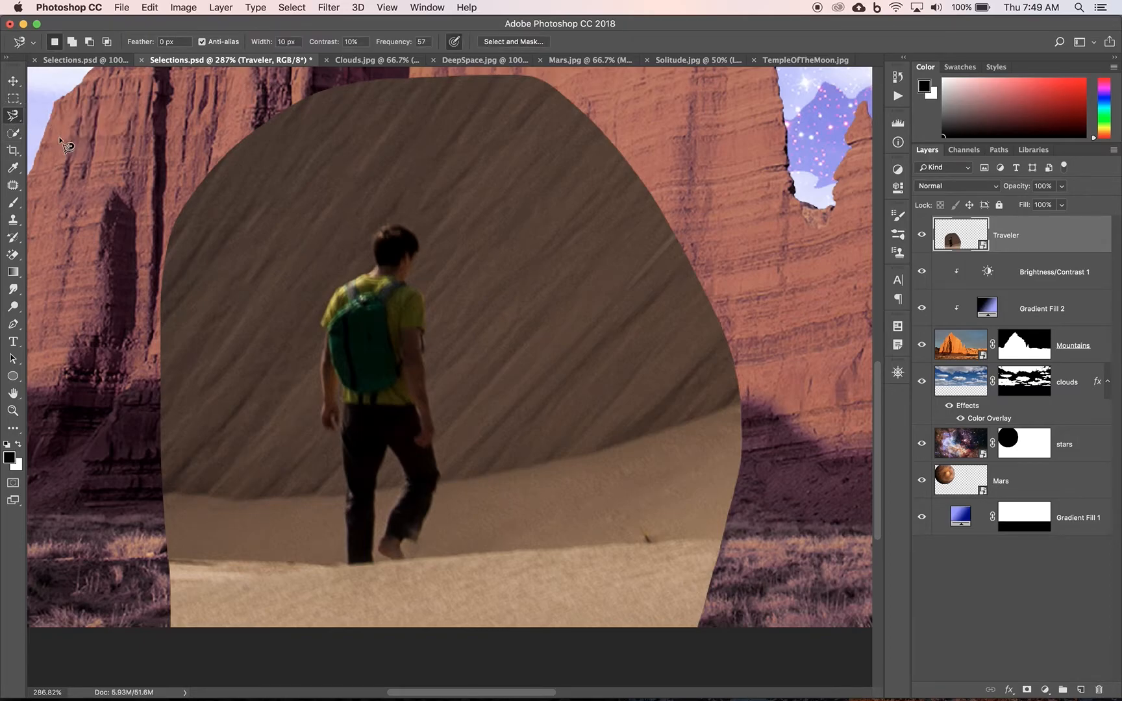
{"action": "left_click", "coordinate": [320, 325]}
{"action": "left_click", "coordinate": [371, 232]}
{"action": "left_click", "coordinate": [382, 227]}
{"action": "left_click", "coordinate": [402, 225]}
{"action": "left_click", "coordinate": [416, 236]}
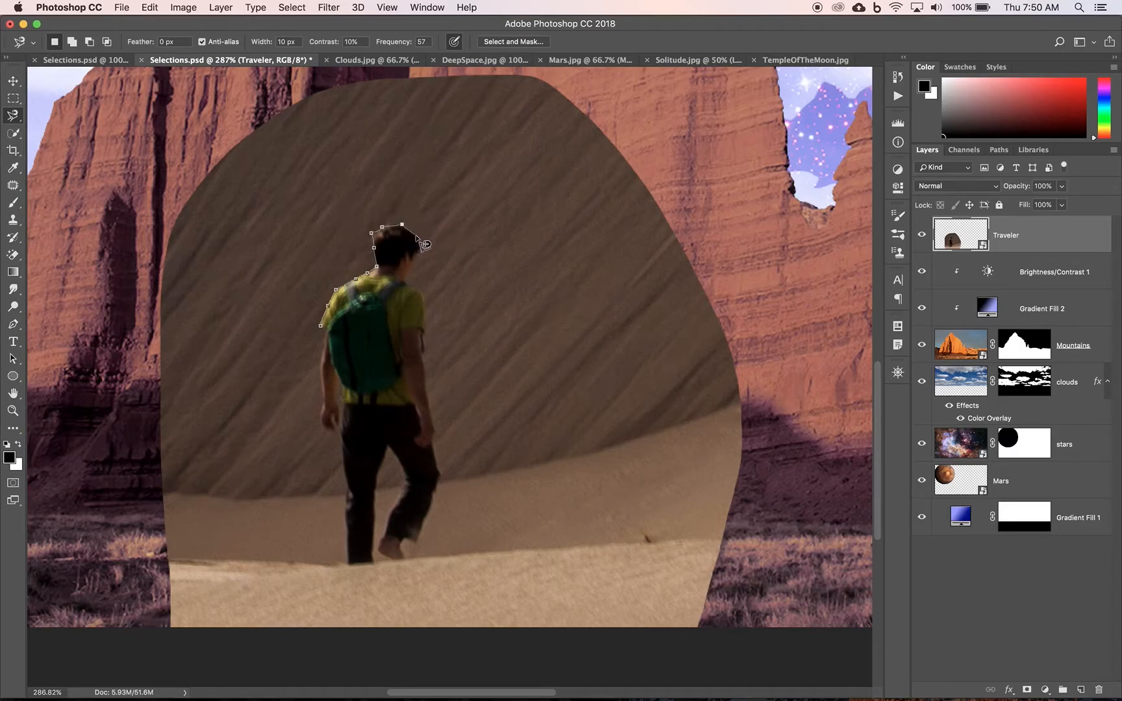
{"action": "left_click", "coordinate": [410, 274]}
{"action": "left_click", "coordinate": [407, 281]}
{"action": "left_click", "coordinate": [417, 291]}
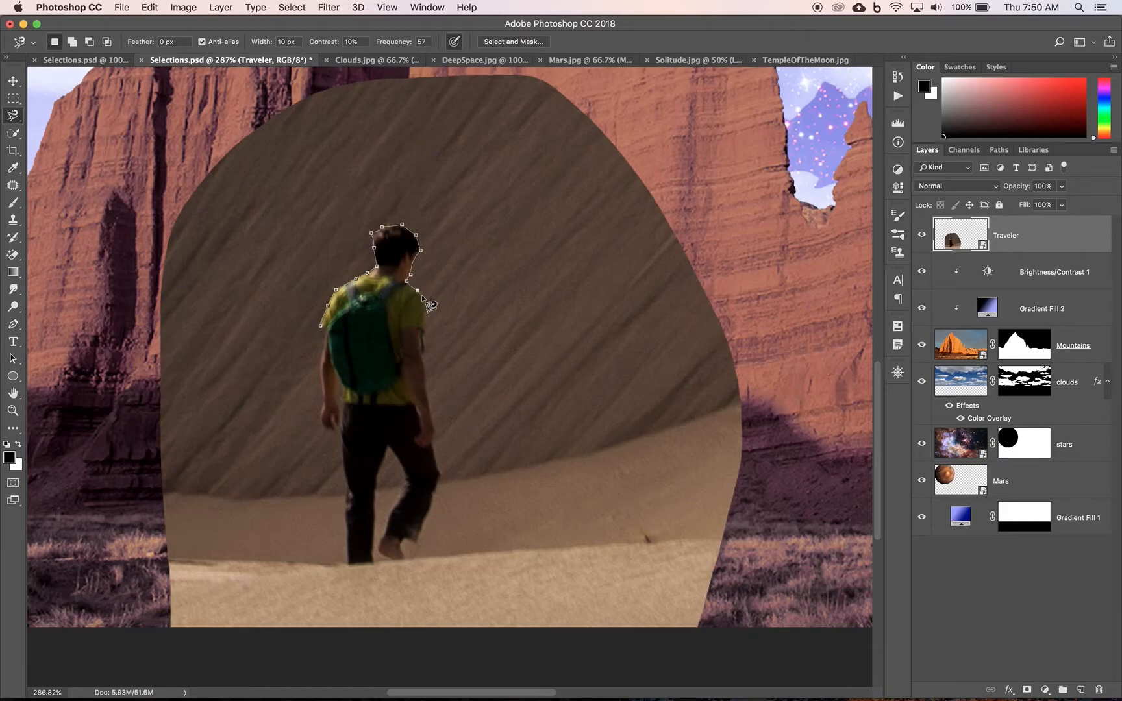
Step: Continue the outline down the right arm, around both legs and up the left arm, close it, and mask the Traveler layer with the selection
{"action": "left_click", "coordinate": [426, 333]}
{"action": "left_click", "coordinate": [420, 334]}
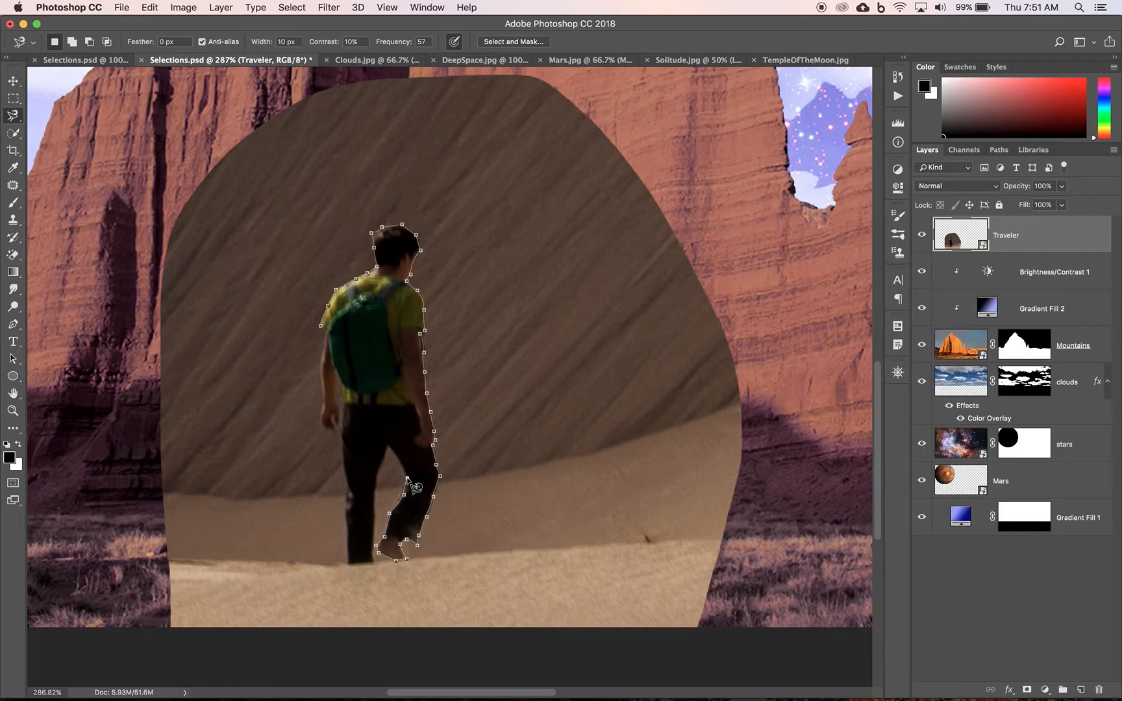
{"action": "left_click", "coordinate": [388, 445]}
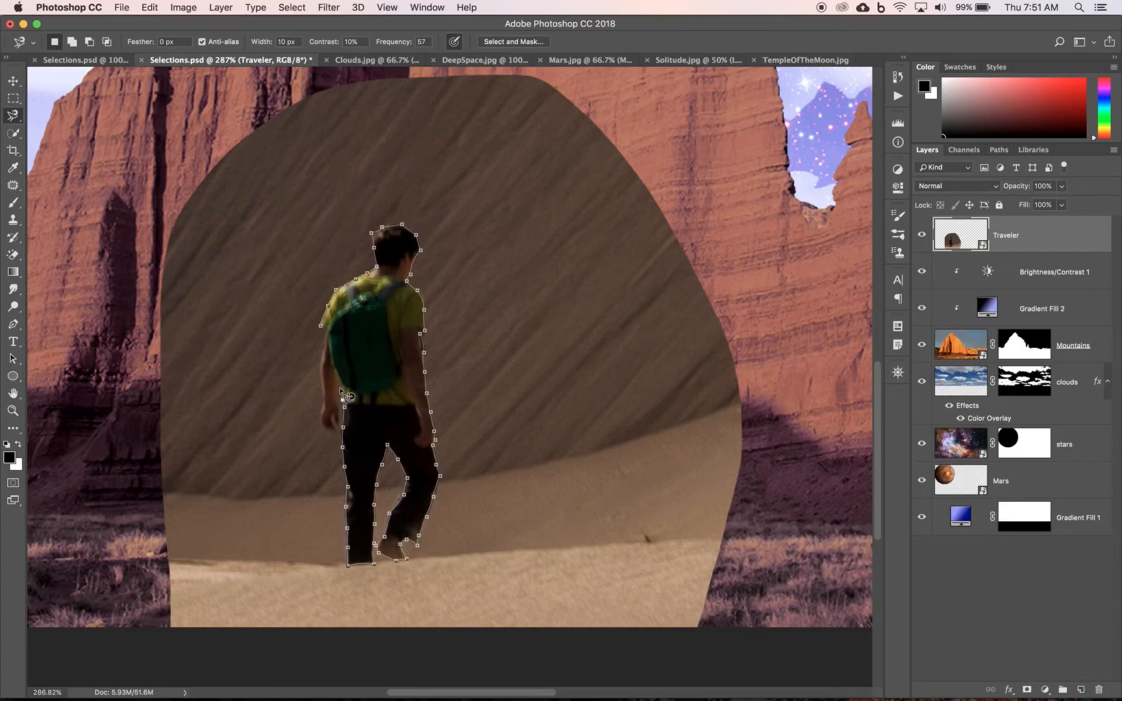
{"action": "key", "text": "Caps_Lock"}
{"action": "key", "text": "Caps_Lock"}
{"action": "left_click", "coordinate": [323, 329]}
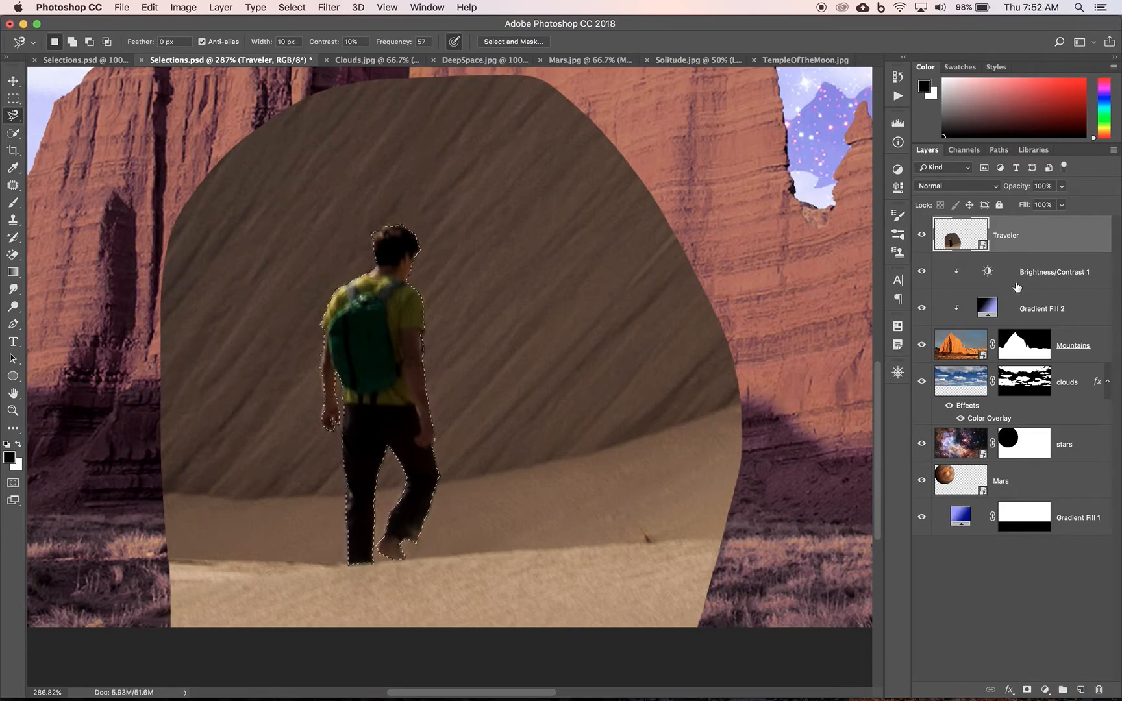
{"action": "left_click", "coordinate": [1026, 691]}
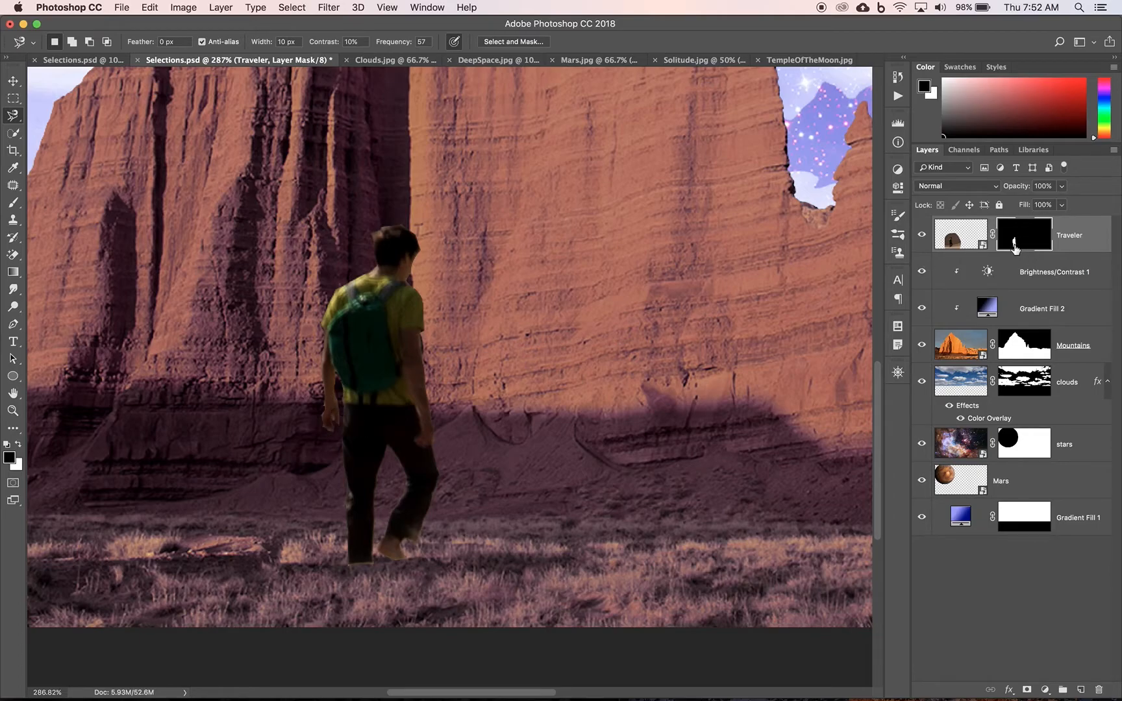
Step: Refine the Traveler layer mask around the left arm and hand with a size 9 brush, alternating between white and black
{"action": "left_click", "coordinate": [14, 135]}
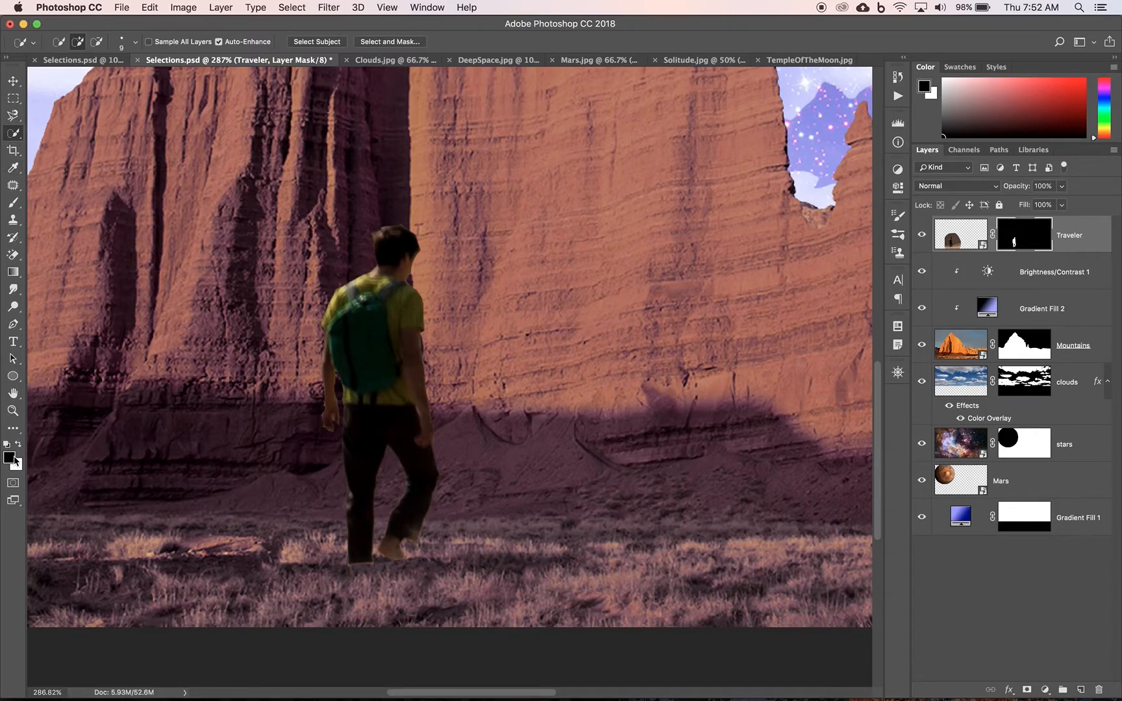
{"action": "left_click", "coordinate": [18, 445]}
{"action": "left_click", "coordinate": [13, 202]}
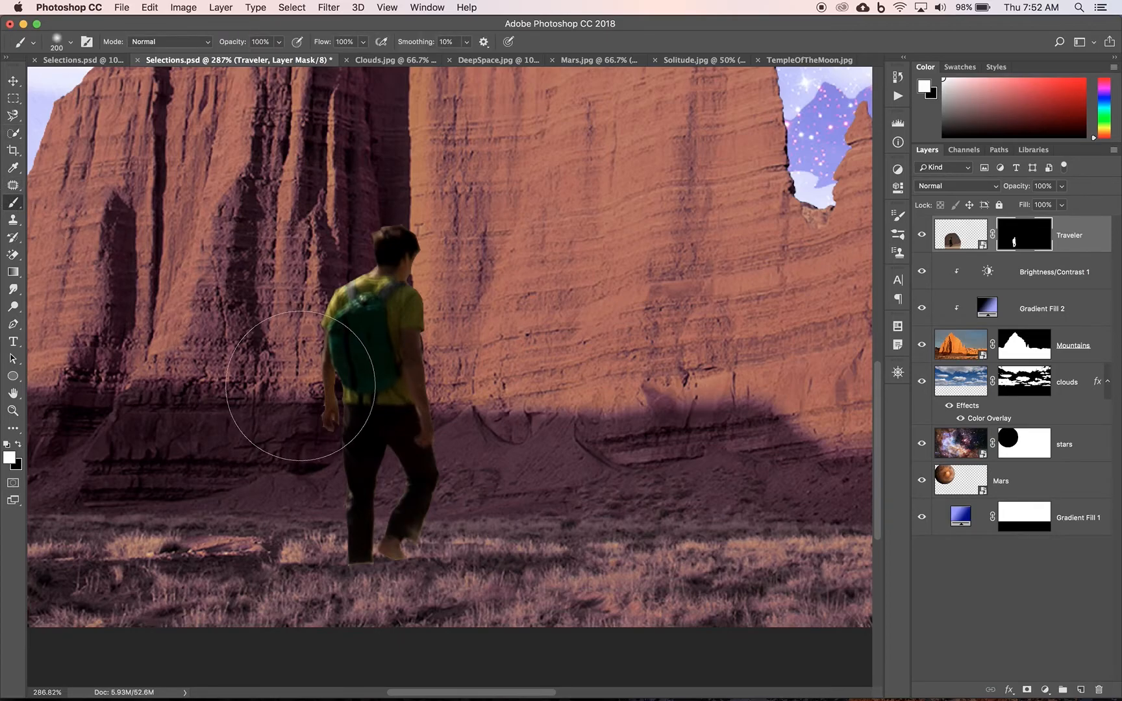
{"action": "key", "text": "bracketleft"}
{"action": "key", "text": "bracketleft"}
{"action": "key", "text": "bracketleft"}
{"action": "key", "text": "bracketleft"}
{"action": "key", "text": "bracketleft"}
{"action": "key", "text": "bracketleft"}
{"action": "key", "text": "bracketleft"}
{"action": "key", "text": "bracketleft"}
{"action": "key", "text": "bracketleft"}
{"action": "key", "text": "bracketleft"}
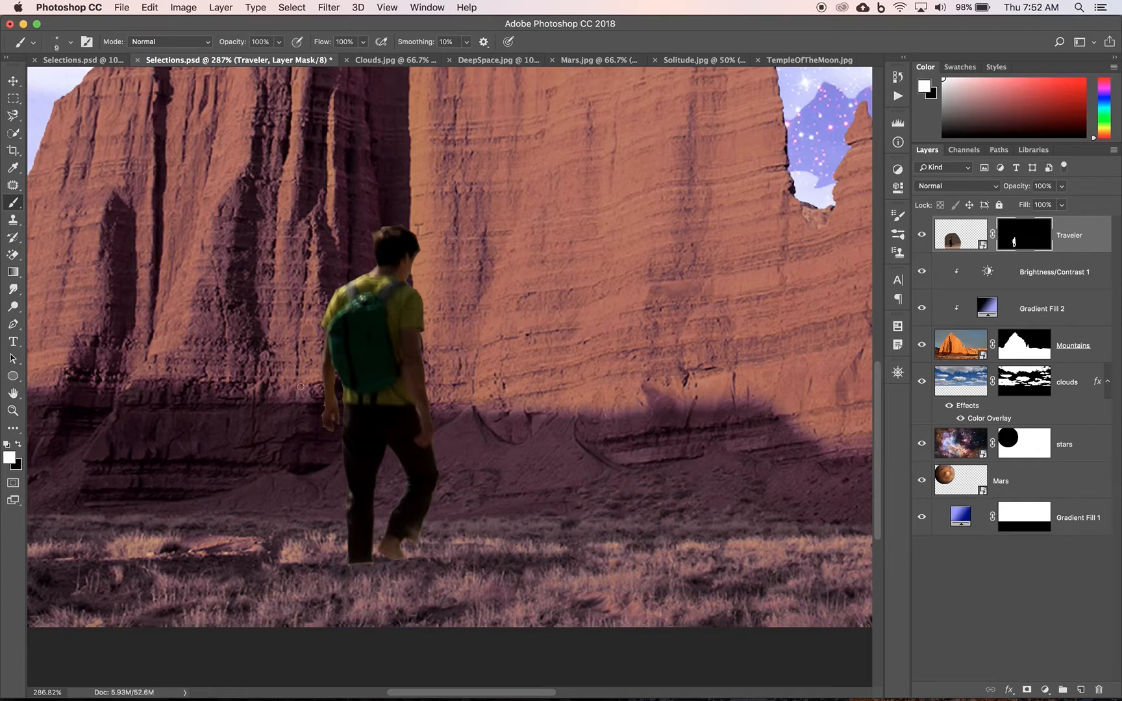
{"action": "left_click_drag", "start_coordinate": [325, 404], "coordinate": [328, 424]}
{"action": "key", "text": "x"}
{"action": "key", "text": "x"}
{"action": "key", "text": "x"}
{"action": "key", "text": "x"}
{"action": "key", "text": "x"}
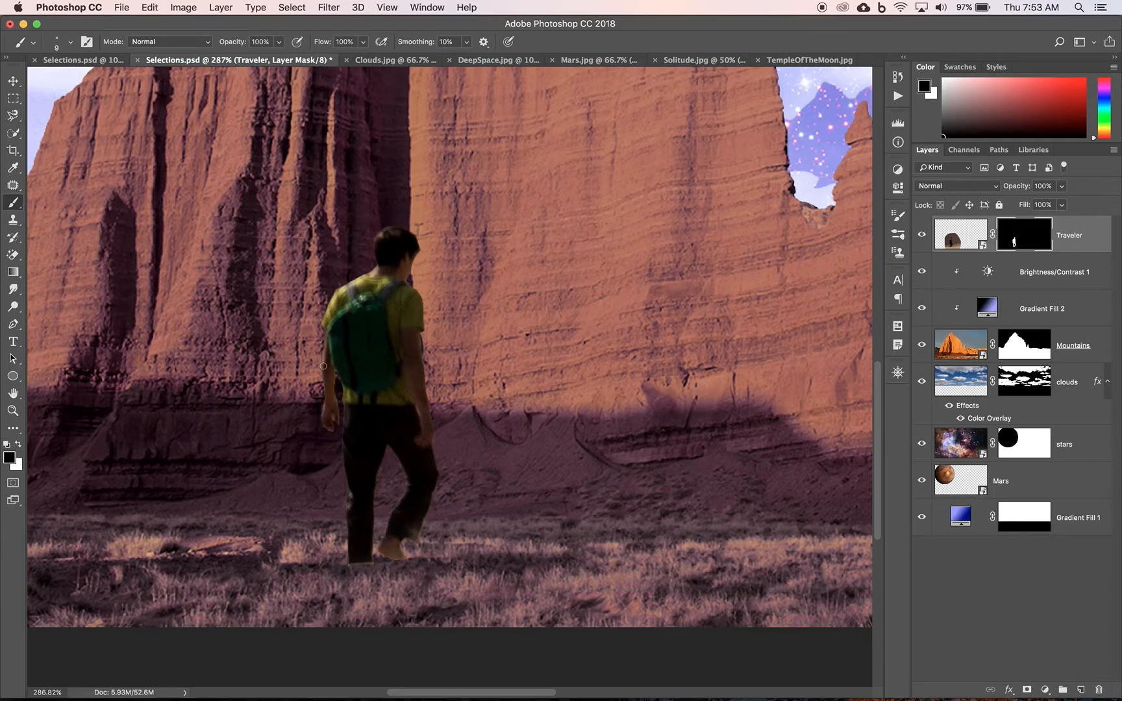
Step: Check the traveler's placement in the other Selections.psd document and move the Traveler layer so he stands at the landscape's lower-left edge
{"action": "key", "text": "super+1"}
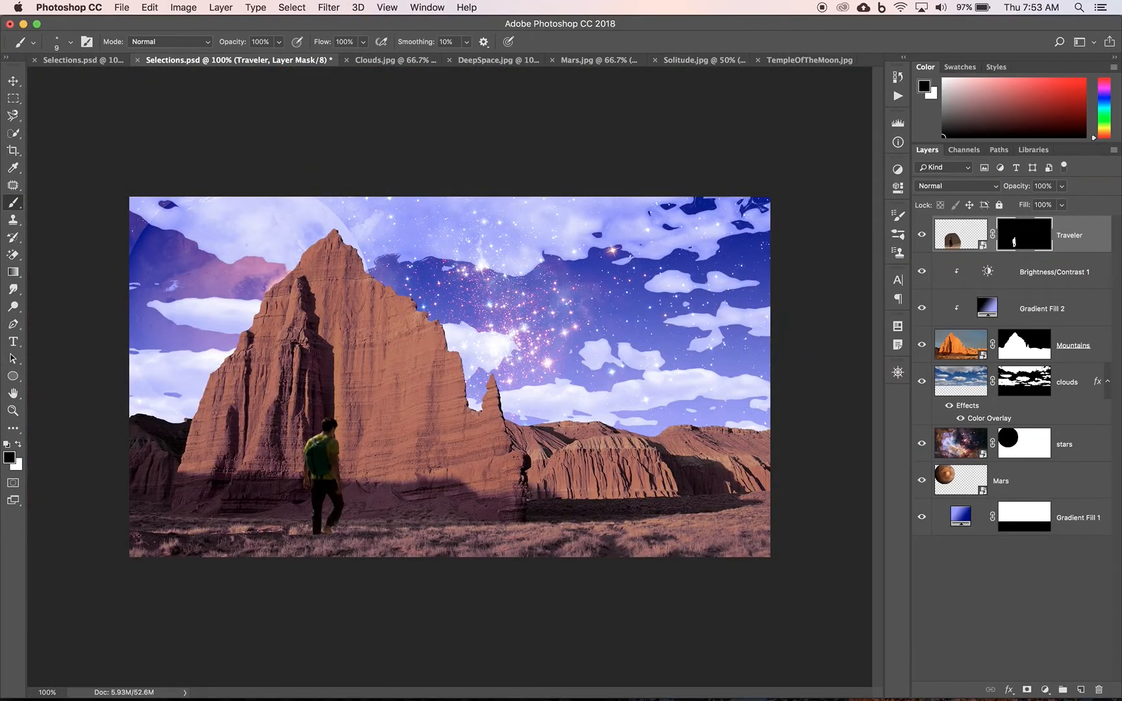
{"action": "left_click", "coordinate": [14, 82]}
{"action": "left_click_drag", "start_coordinate": [331, 453], "coordinate": [259, 296]}
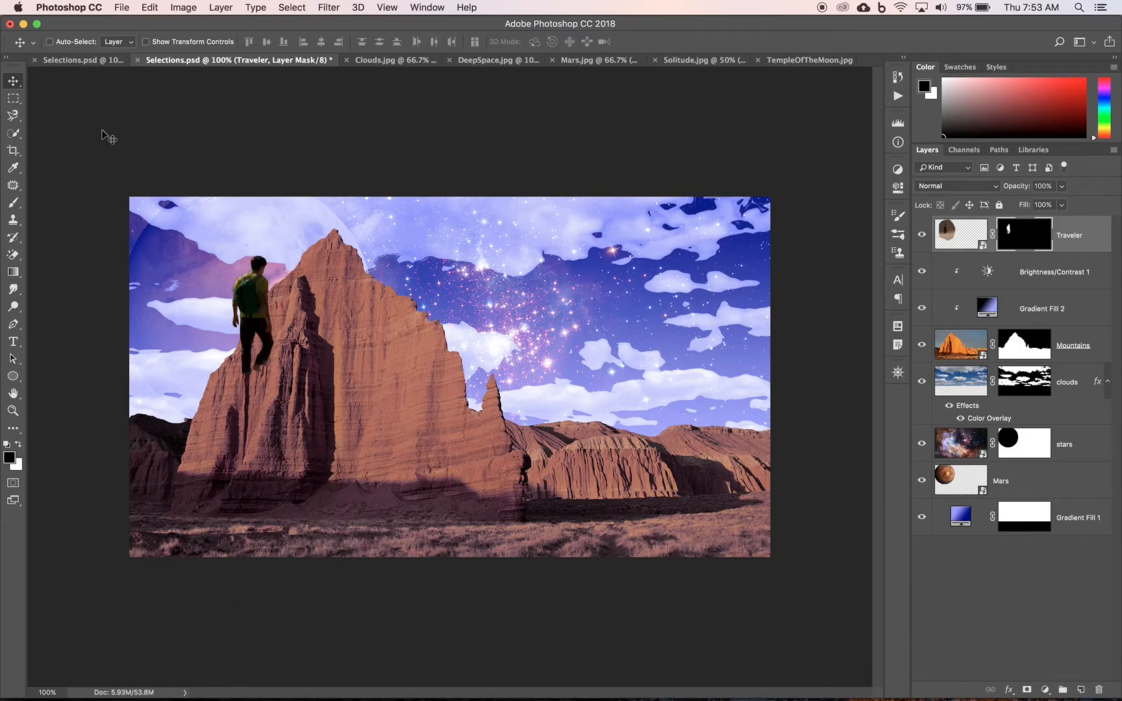
{"action": "left_click", "coordinate": [71, 61]}
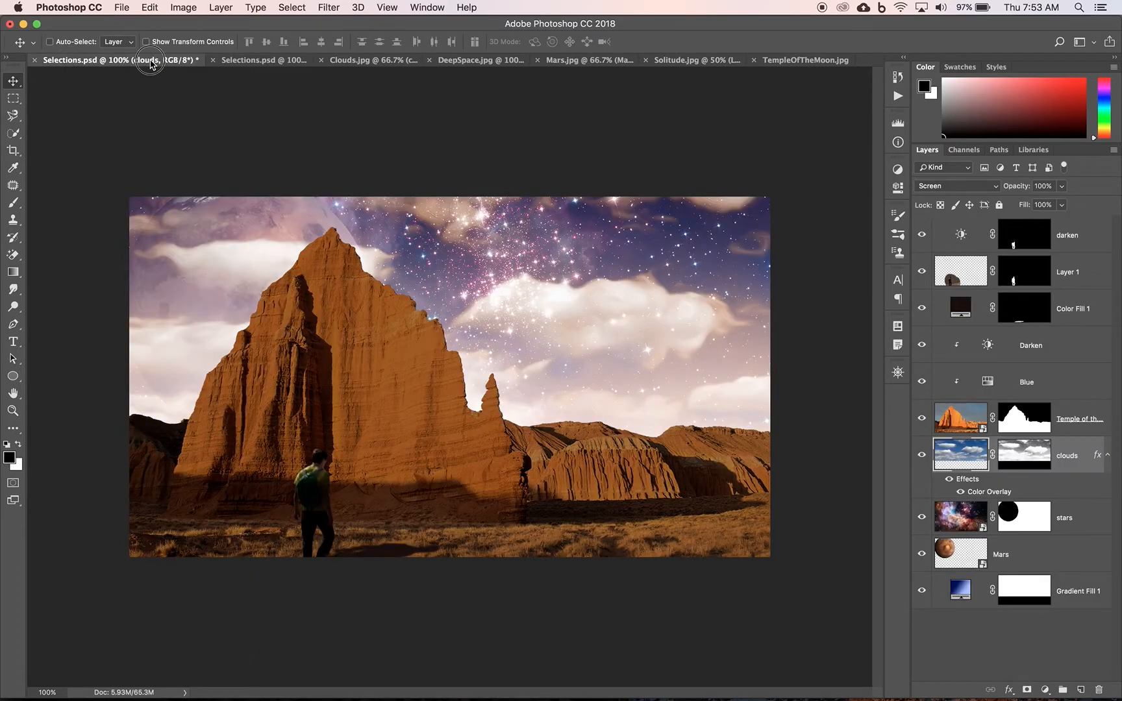
{"action": "left_click", "coordinate": [254, 62]}
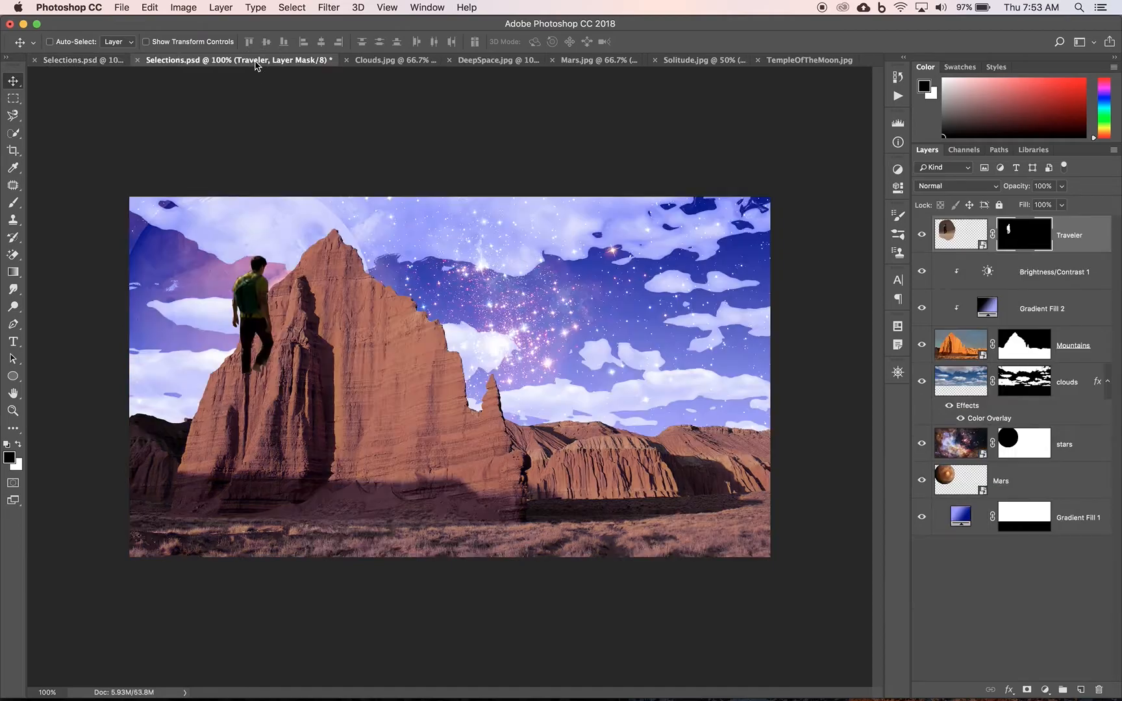
{"action": "left_click_drag", "start_coordinate": [258, 324], "coordinate": [270, 516]}
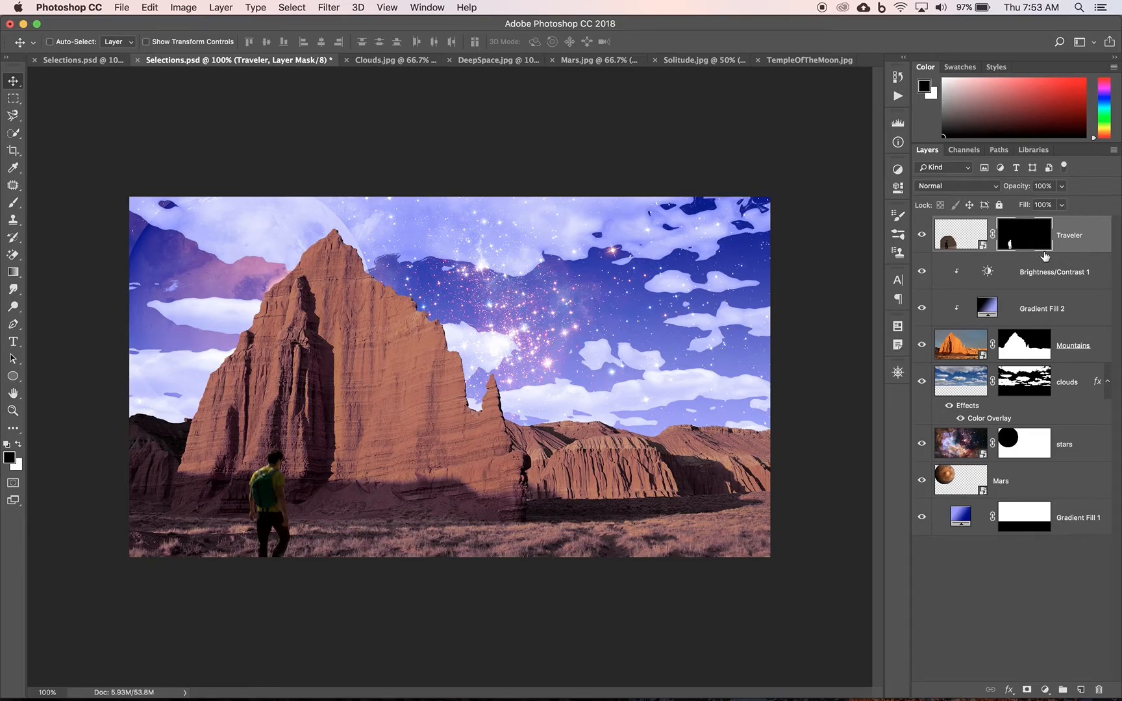
Step: Load the Traveler layer's mask as a selection, fill it with 50% gray on a new layer, and deselect
{"action": "key", "text": "super"}
{"action": "left_click", "coordinate": [1011, 247], "text": "super"}
{"action": "left_click", "coordinate": [1080, 689]}
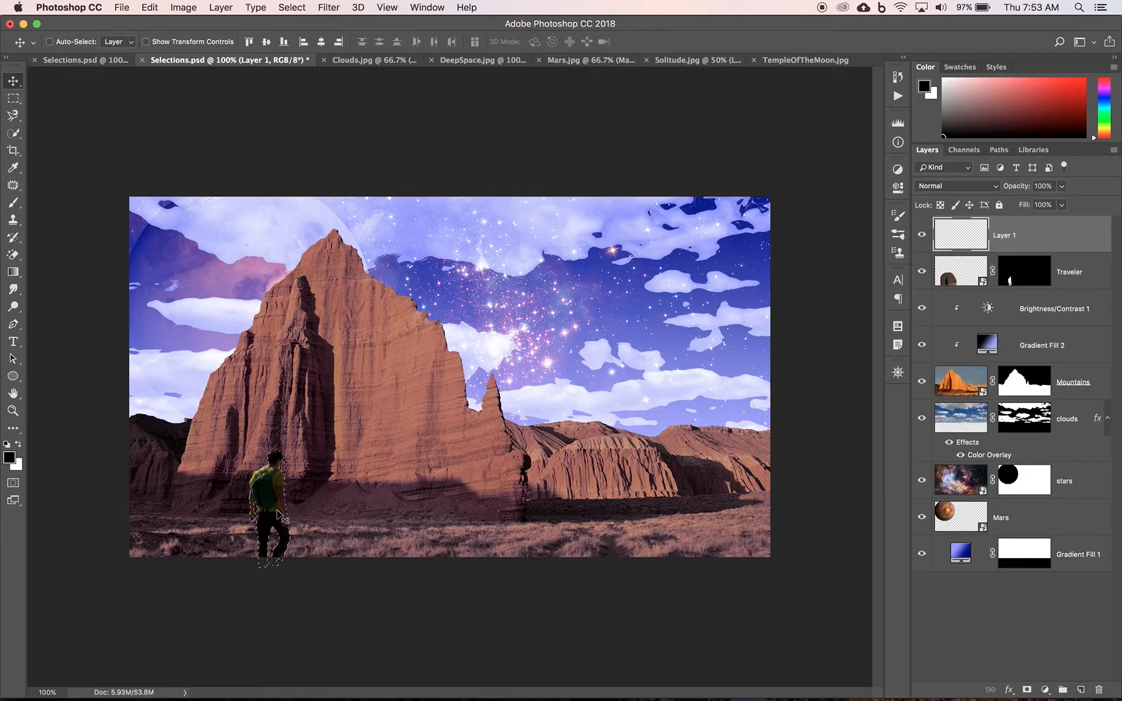
{"action": "left_click", "coordinate": [149, 8]}
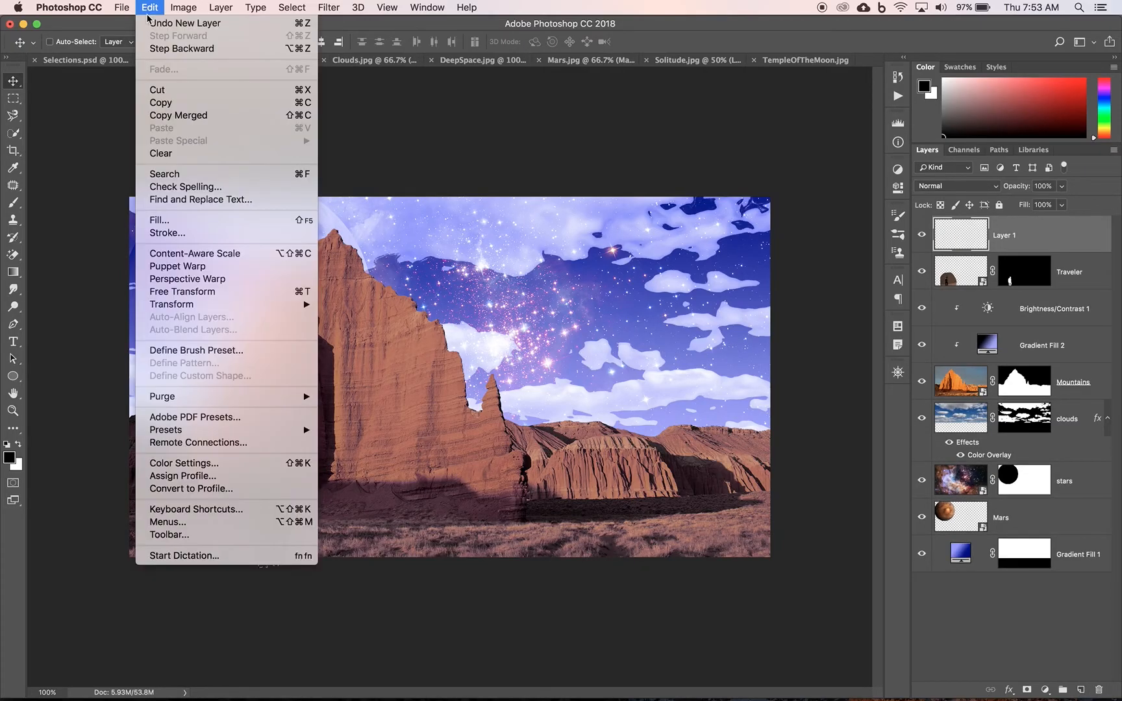
{"action": "left_click", "coordinate": [205, 220]}
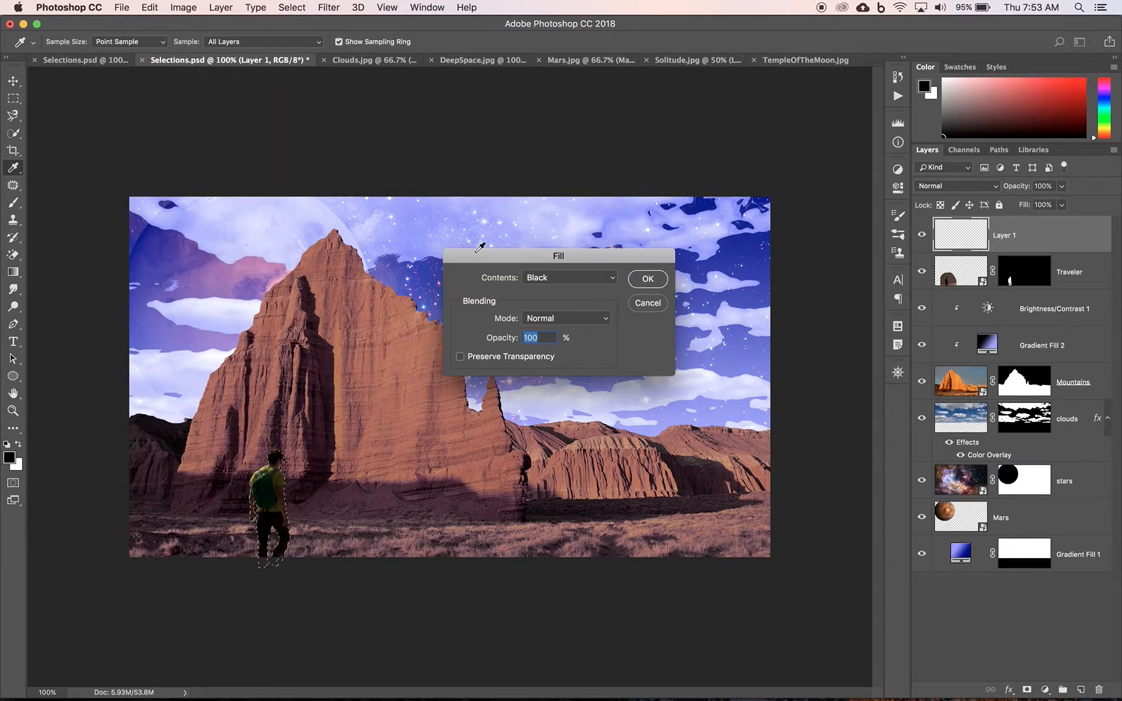
{"action": "left_click", "coordinate": [550, 287]}
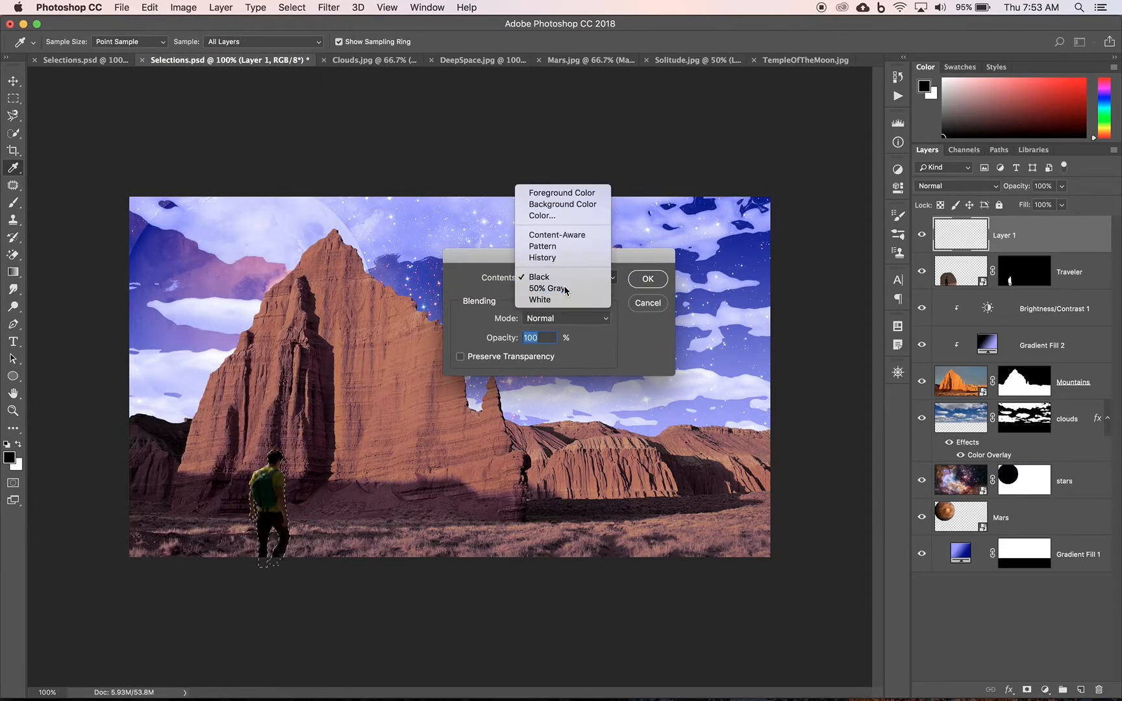
{"action": "left_click", "coordinate": [572, 289]}
{"action": "left_click", "coordinate": [651, 286]}
{"action": "key", "text": "v"}
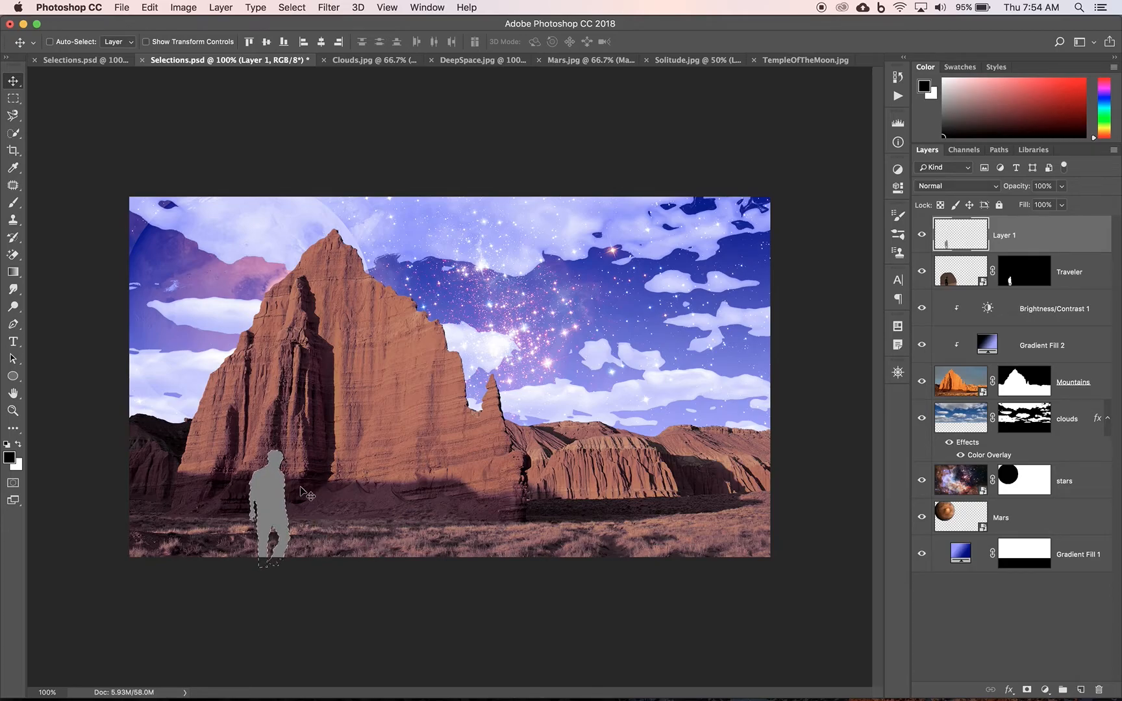
{"action": "key", "text": "super+d"}
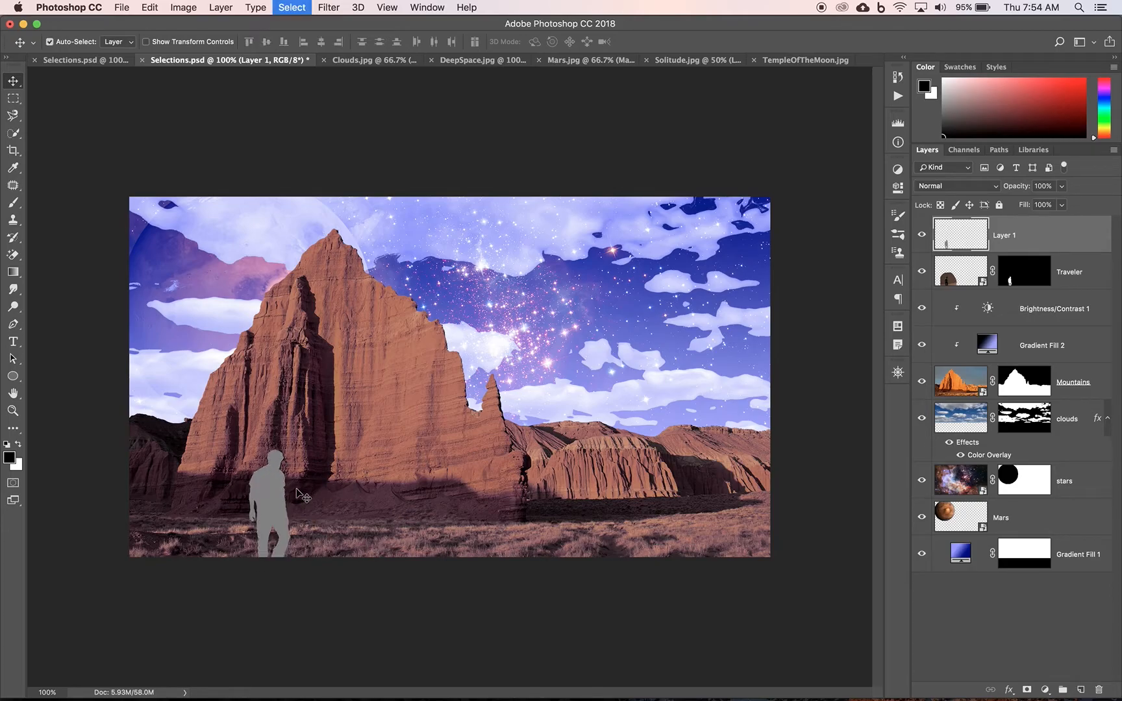
Step: Rename the gray figure's layer to Silhouette
{"action": "double_click", "coordinate": [1002, 235]}
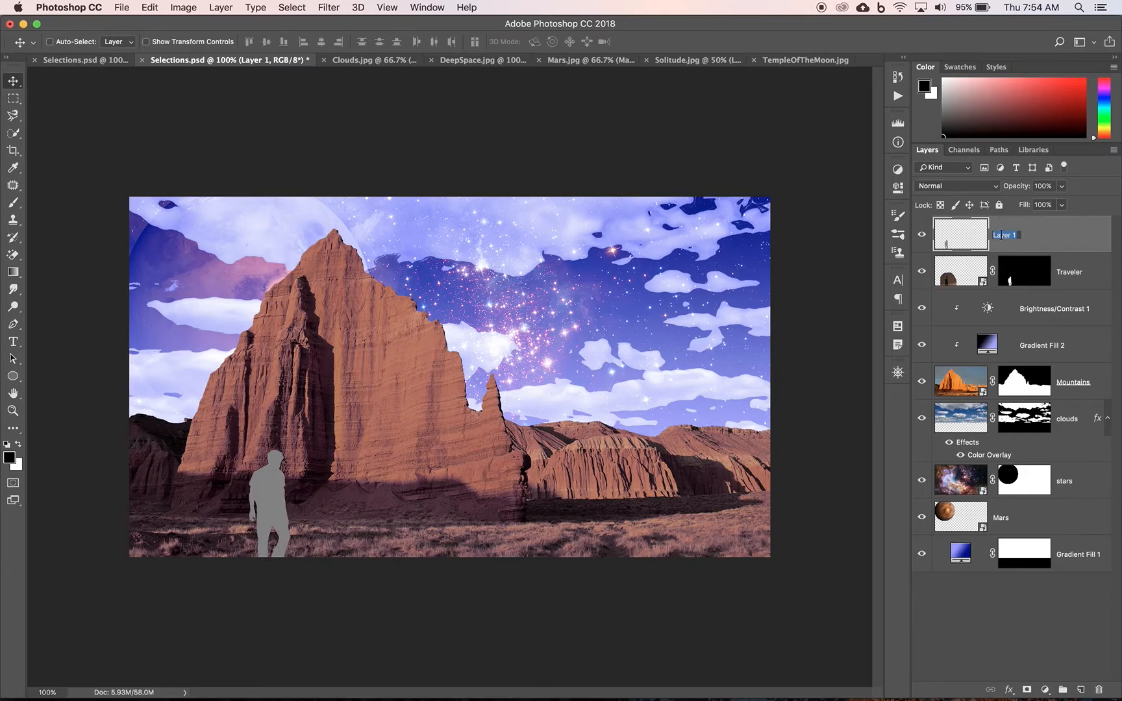
{"action": "type", "text": "Silhouette"}
{"action": "key", "text": "Return"}
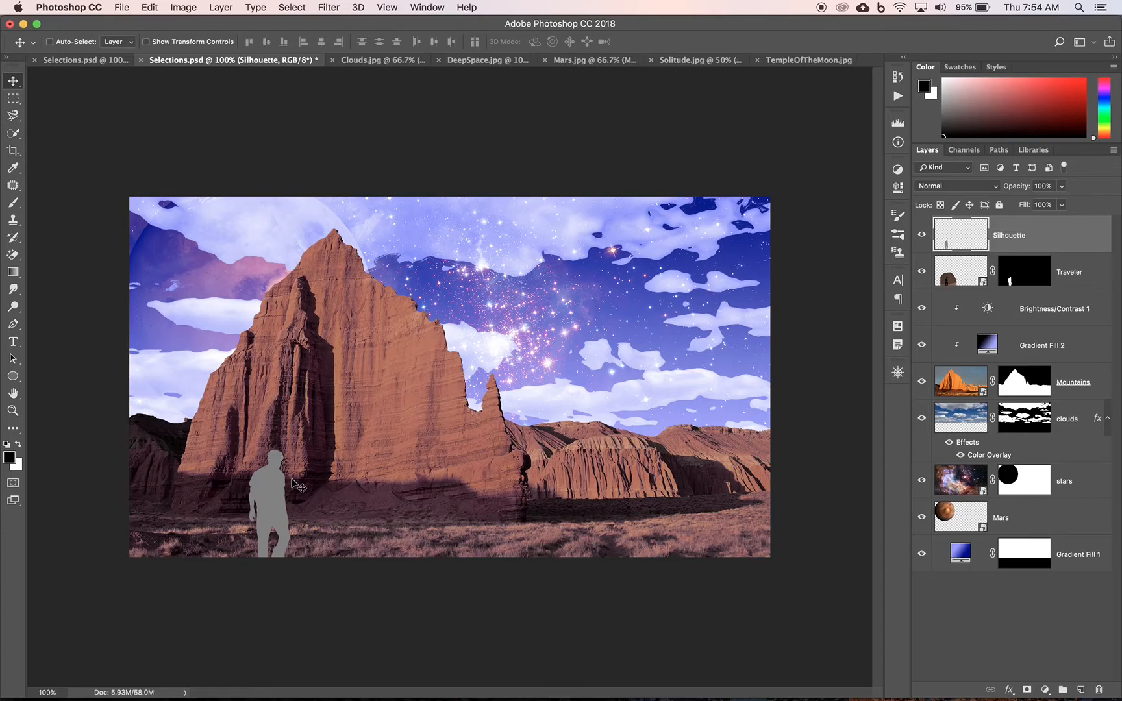
Step: Free-transform the silhouette: rotate it about 66° clockwise, scale it to about 78%, and place it on the ground beside the traveler's feet
{"action": "key", "text": "super+t"}
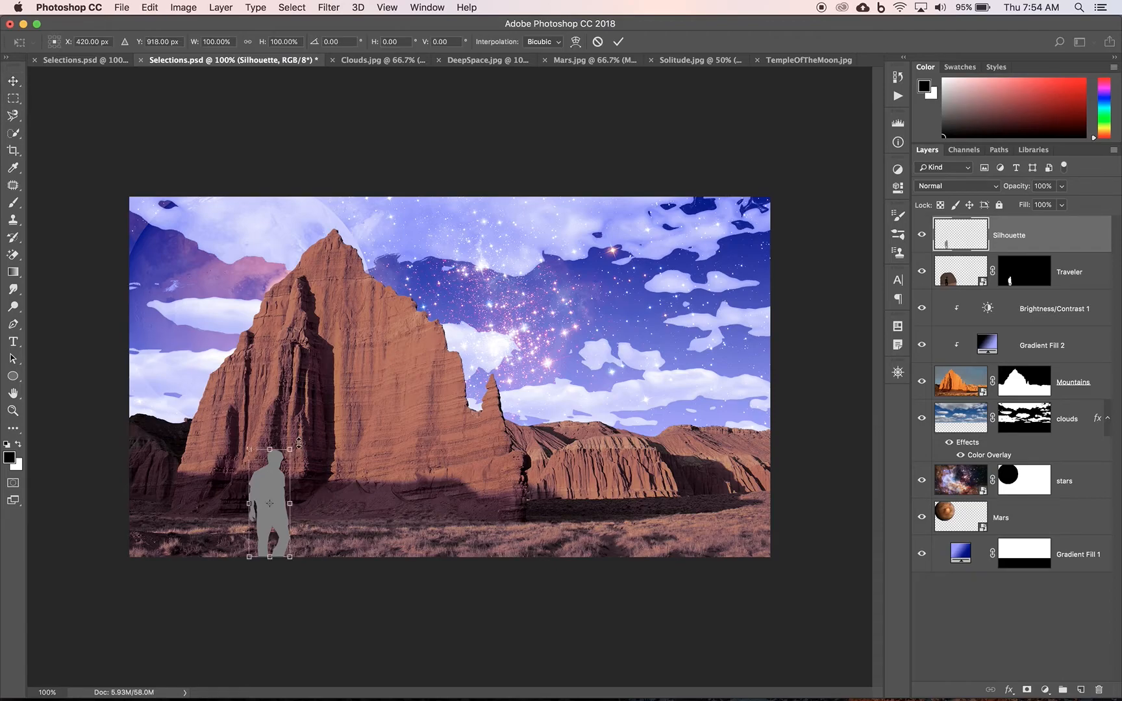
{"action": "left_click_drag", "start_coordinate": [301, 444], "coordinate": [363, 475]}
{"action": "left_click_drag", "start_coordinate": [276, 491], "coordinate": [393, 519]}
{"action": "left_click_drag", "start_coordinate": [315, 504], "coordinate": [341, 544]}
{"action": "left_click_drag", "start_coordinate": [371, 504], "coordinate": [354, 538]}
Step: Reshape the silhouette with Perspective and Distort so it stretches across the ground away from the traveler's feet, and apply the transform
{"action": "right_click", "coordinate": [344, 549]}
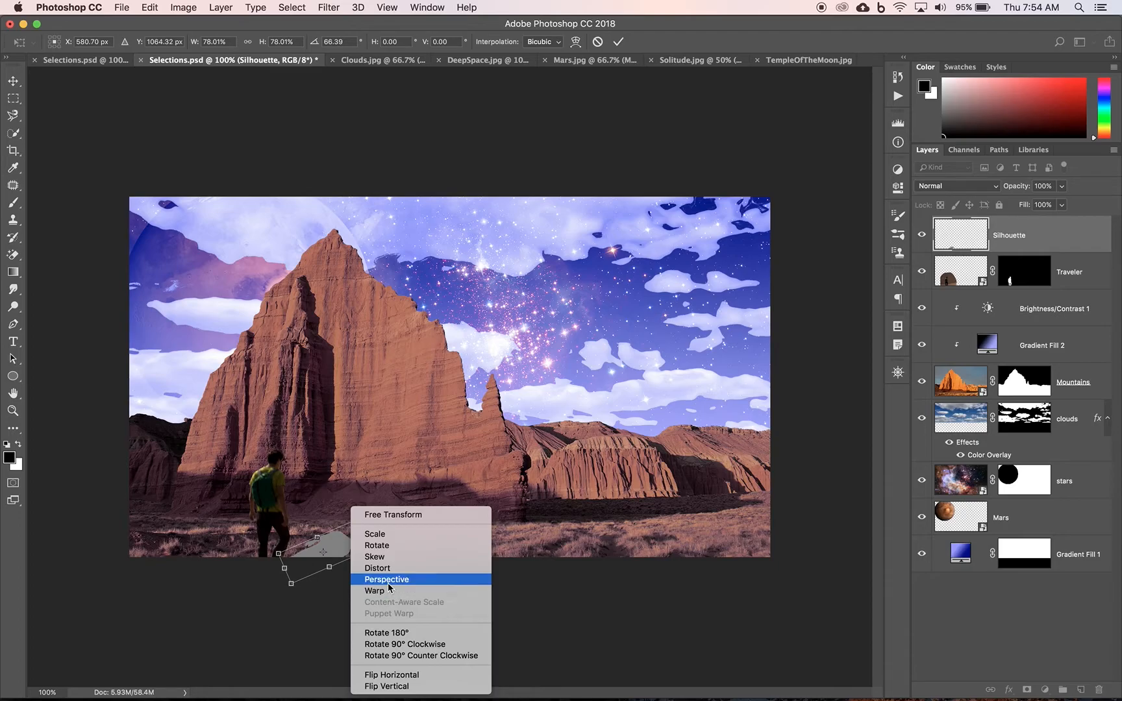
{"action": "left_click", "coordinate": [387, 580]}
{"action": "mouse_move", "coordinate": [371, 553]}
{"action": "left_mouse_down"}
{"action": "mouse_move", "coordinate": [397, 554]}
{"action": "mouse_move", "coordinate": [345, 524]}
{"action": "mouse_move", "coordinate": [387, 542]}
{"action": "left_mouse_up"}
{"action": "right_click", "coordinate": [351, 544]}
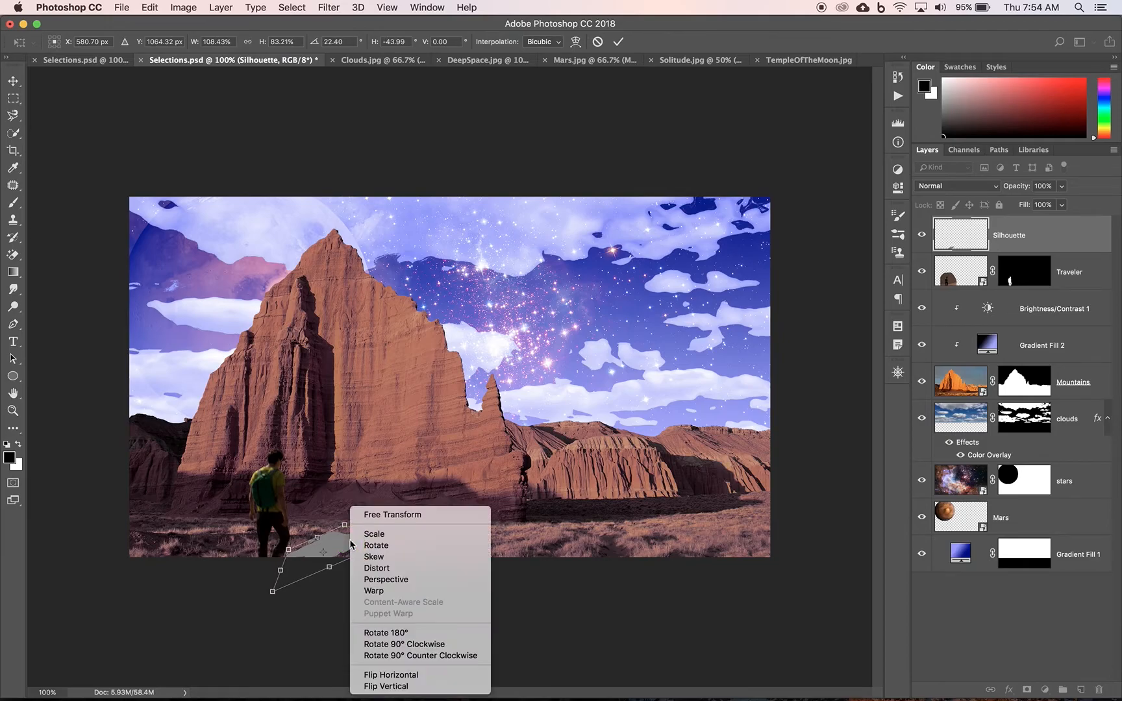
{"action": "left_click", "coordinate": [382, 574]}
{"action": "left_click_drag", "start_coordinate": [388, 544], "coordinate": [421, 525]}
{"action": "left_click_drag", "start_coordinate": [346, 527], "coordinate": [346, 530]}
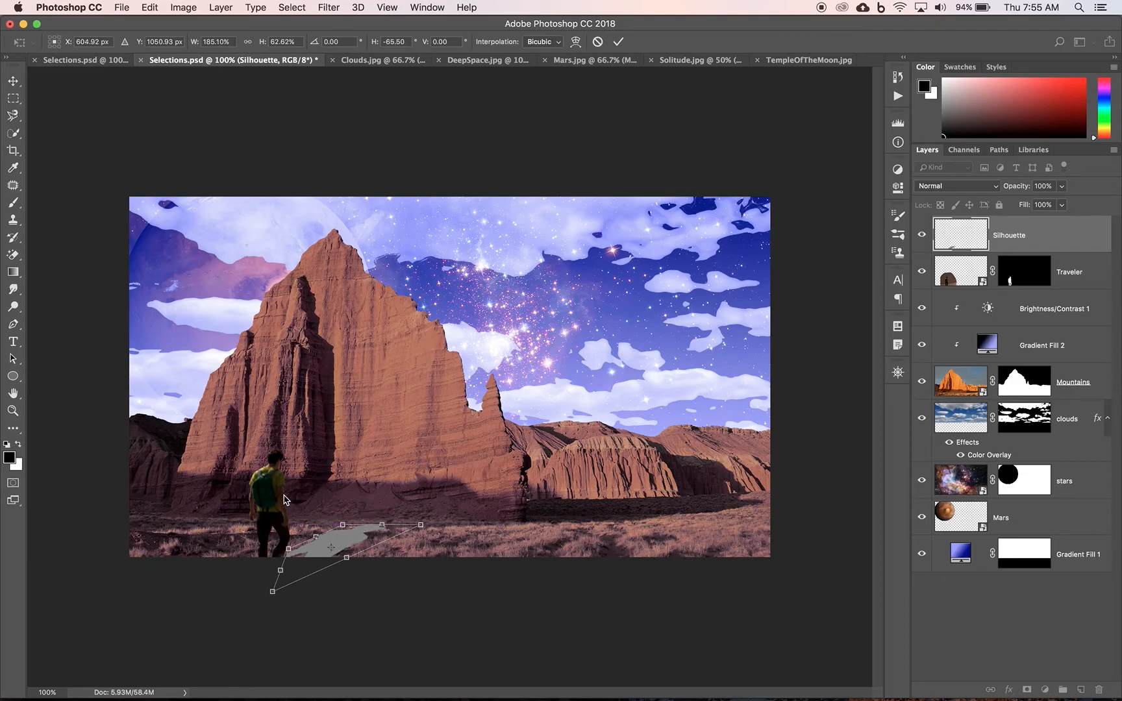
{"action": "key", "text": "Return"}
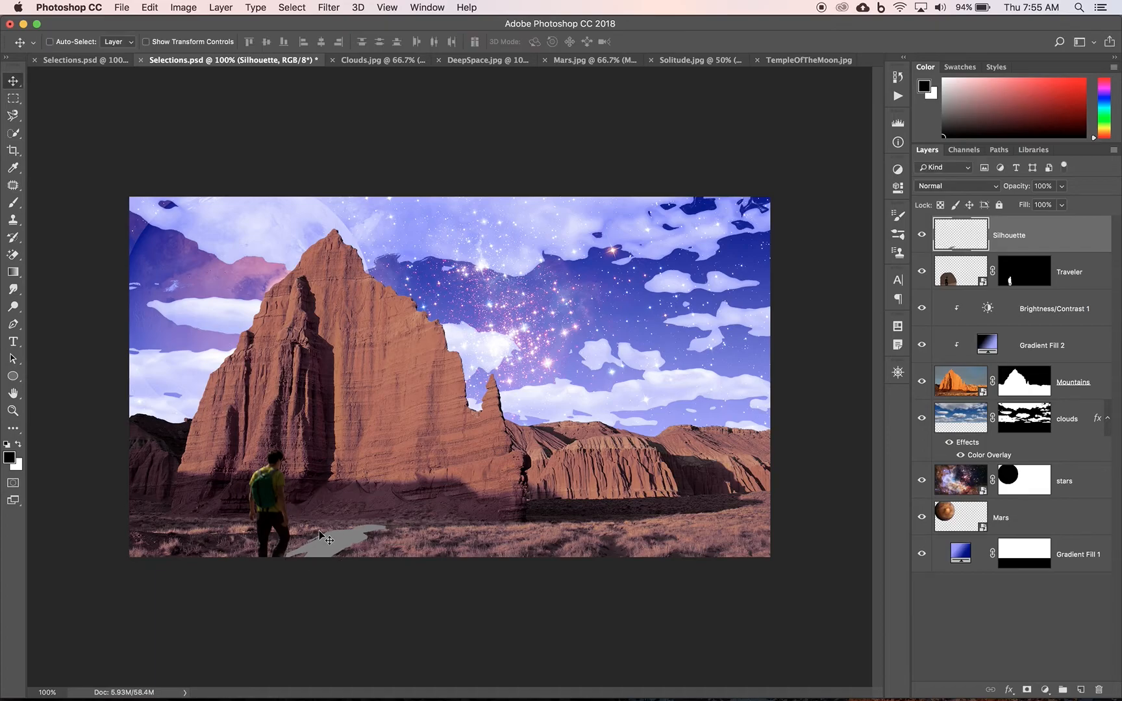
Step: Rotate the silhouette slightly clockwise so it lies flatter along the ground
{"action": "key", "text": "super+t"}
{"action": "left_click_drag", "start_coordinate": [400, 513], "coordinate": [404, 528]}
{"action": "key", "text": "Return"}
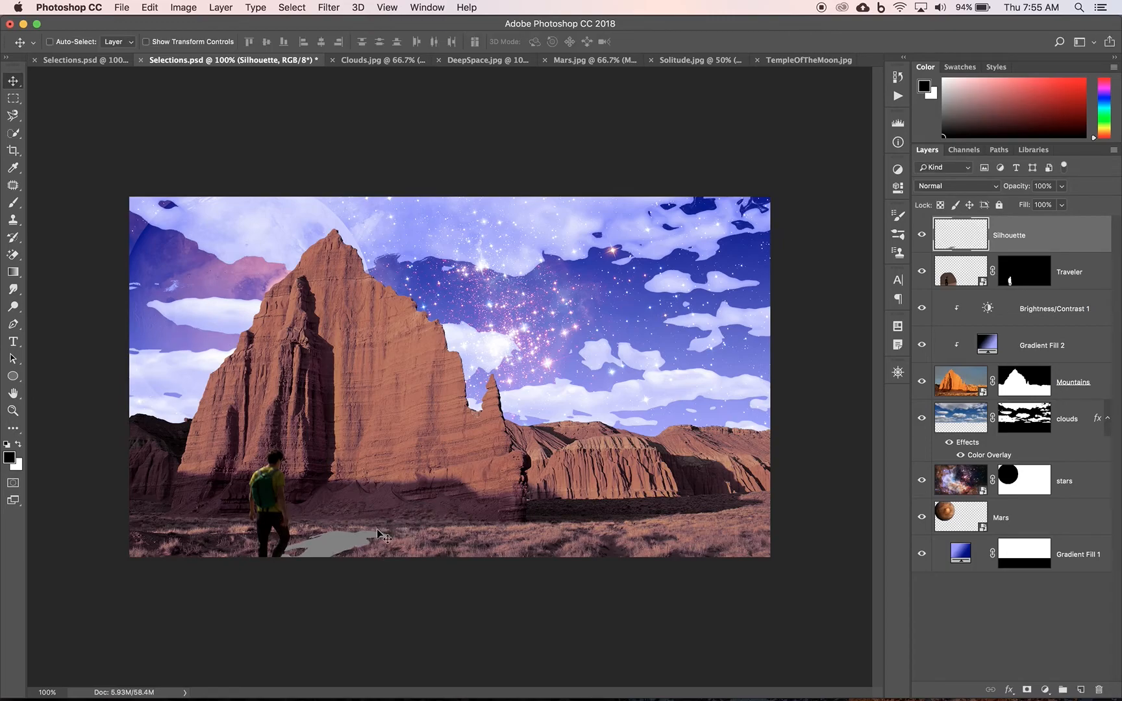
Step: Set the Silhouette layer's blend mode to Multiply and shrink the shadow so it ends closer to the traveler
{"action": "left_click", "coordinate": [961, 188]}
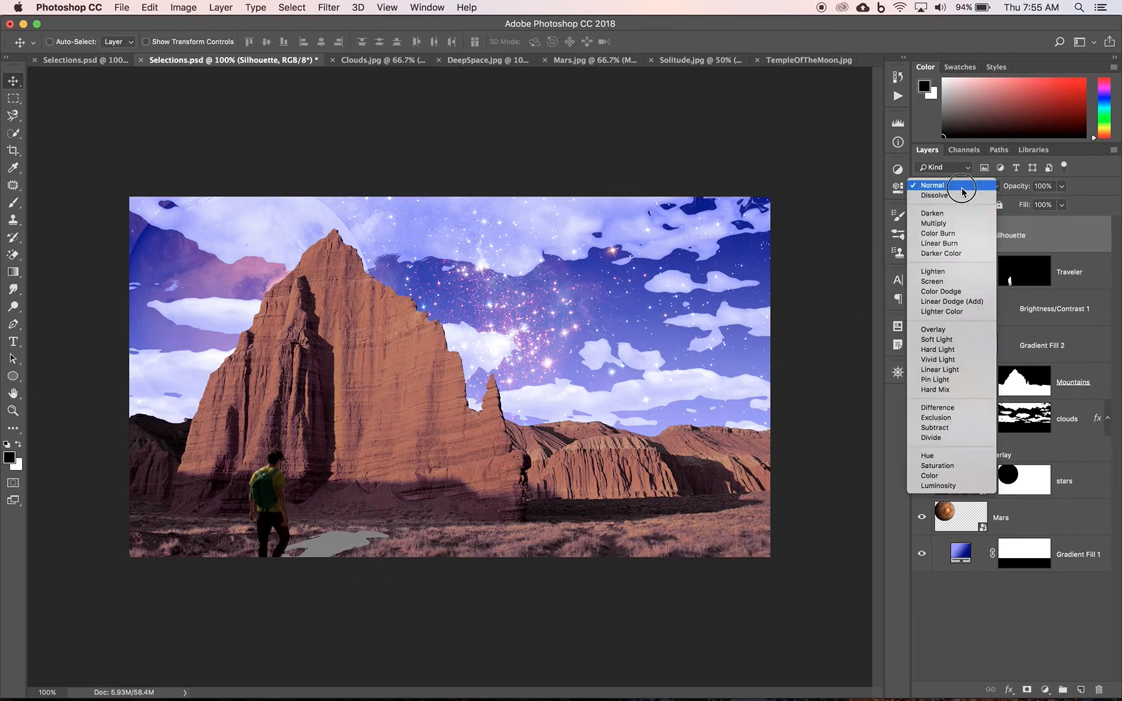
{"action": "left_click", "coordinate": [946, 222]}
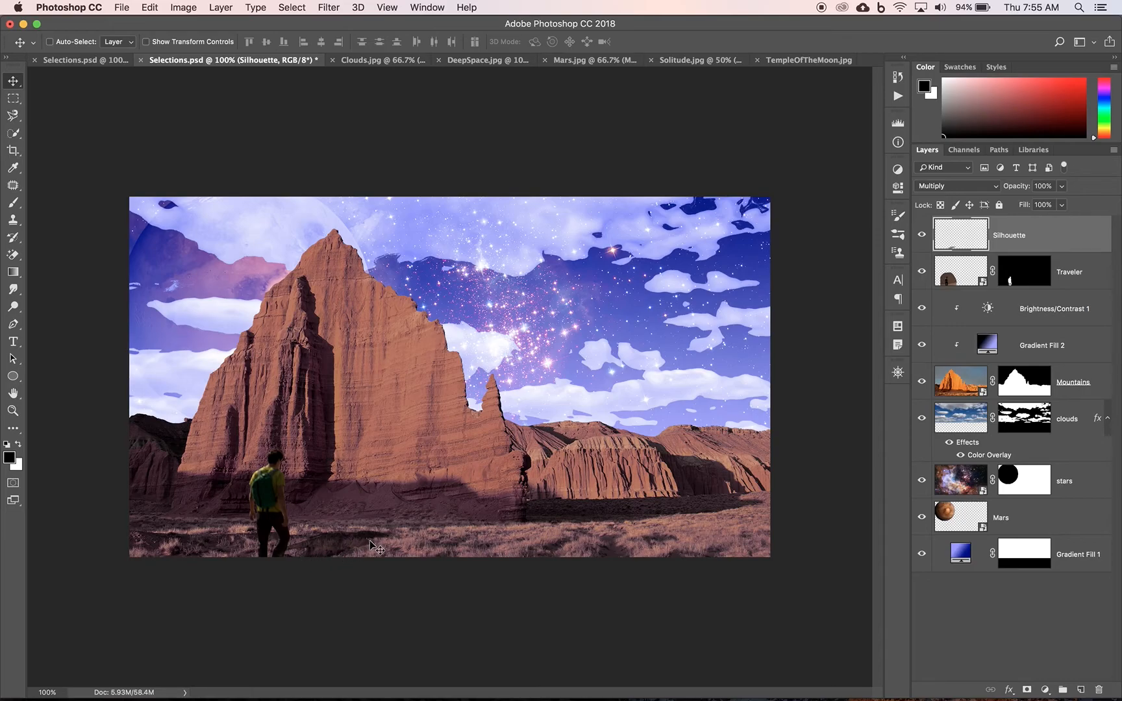
{"action": "key", "text": "super+t"}
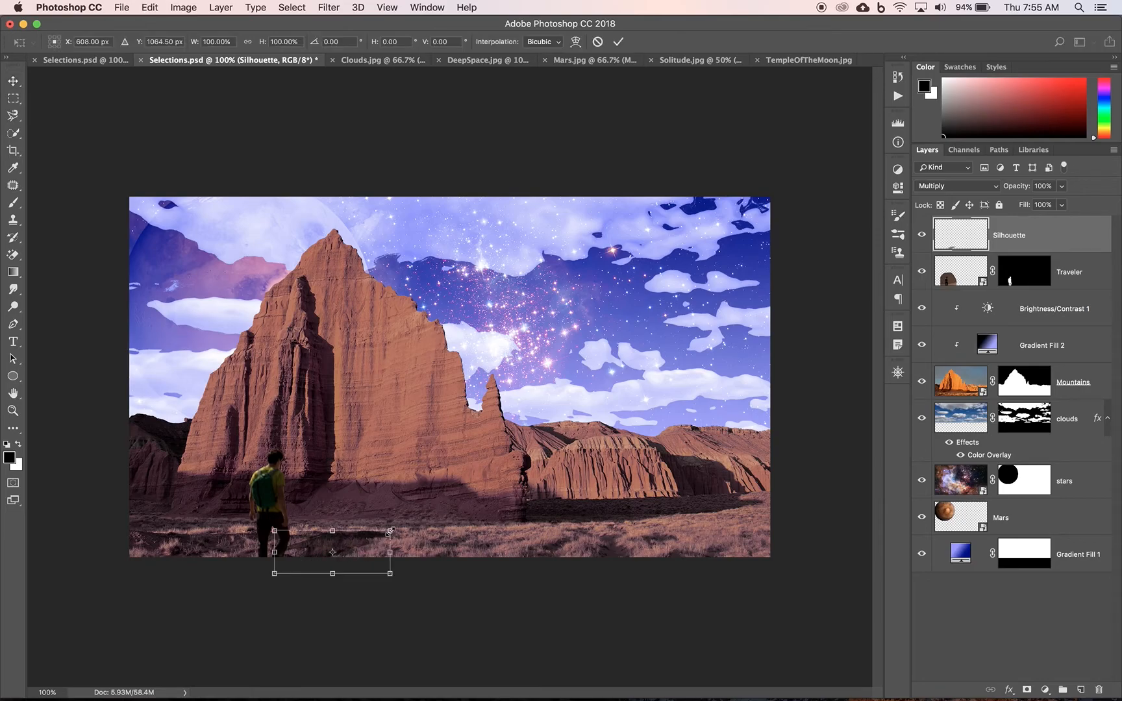
{"action": "left_click_drag", "start_coordinate": [399, 528], "coordinate": [352, 543]}
{"action": "key", "text": "Return"}
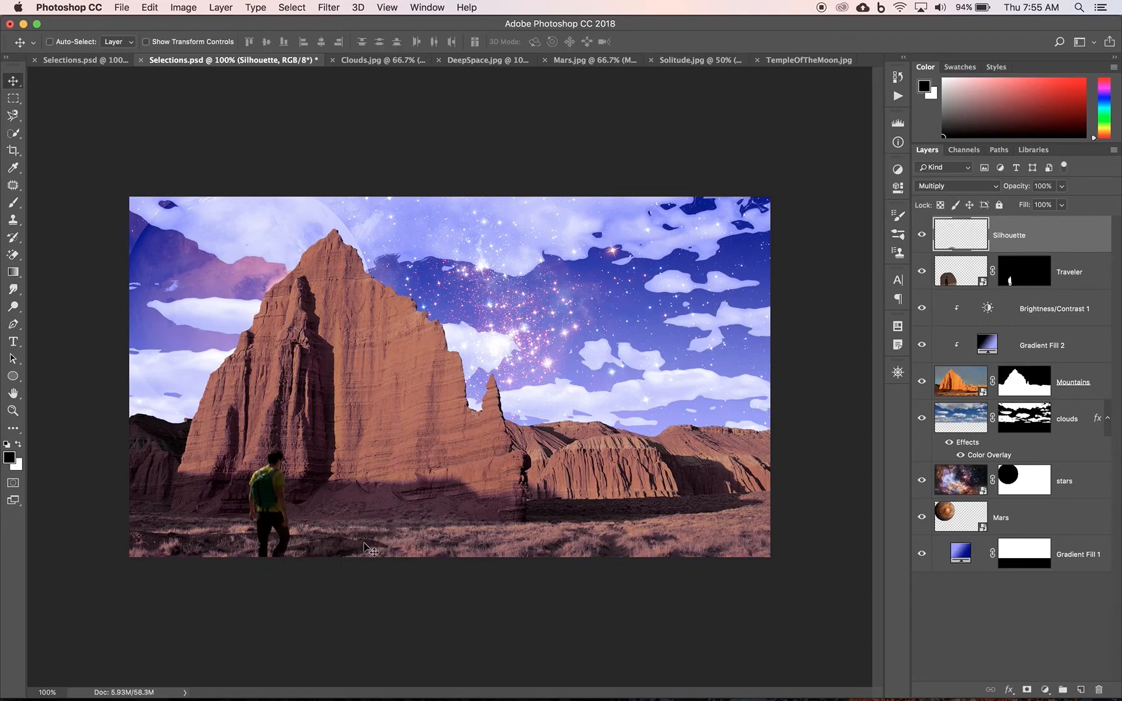